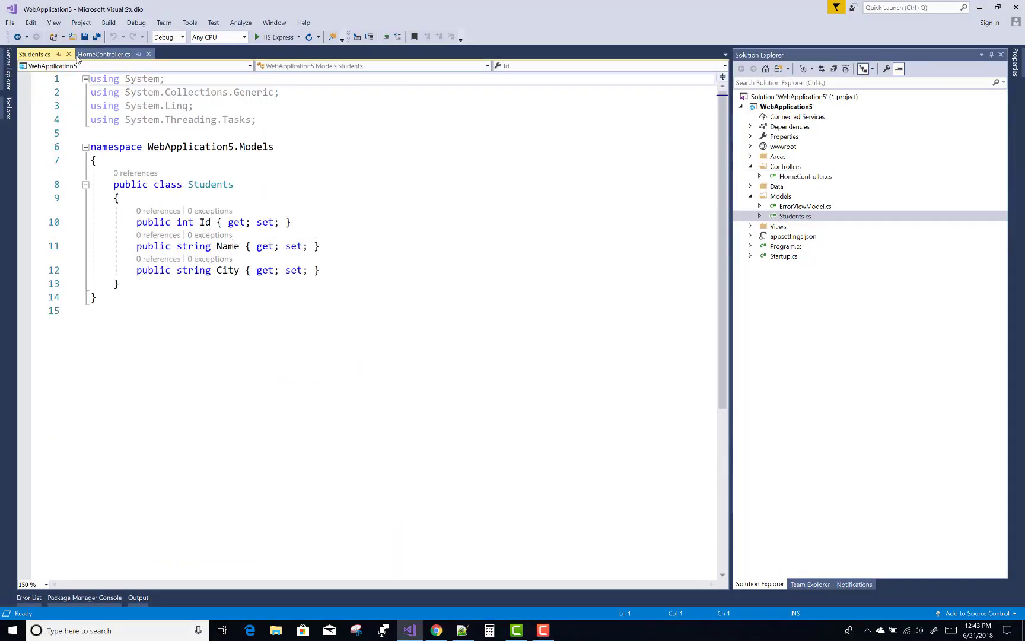
Step: Start Add View from the Index action in HomeController, then cancel it for now
{"action": "left_click", "coordinate": [104, 53]}
{"action": "right_click", "coordinate": [273, 264]}
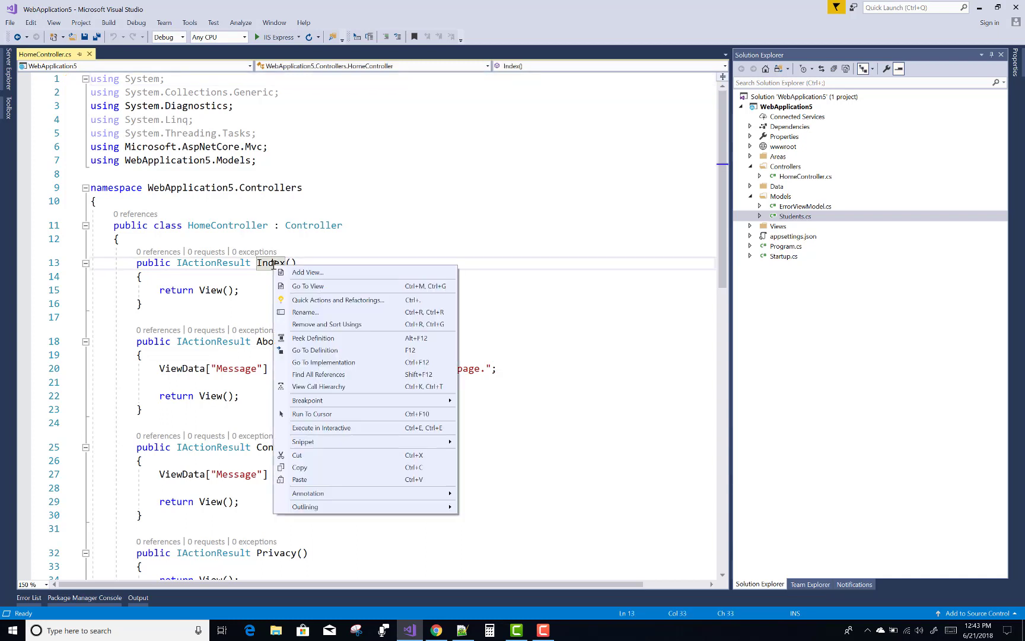
{"action": "left_click", "coordinate": [318, 276]}
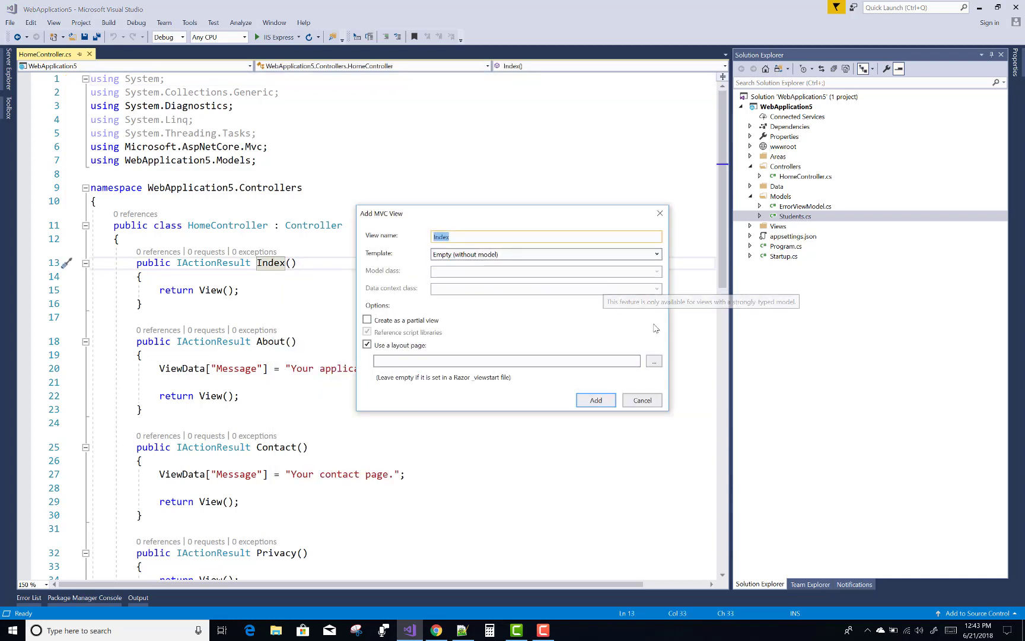
{"action": "left_click", "coordinate": [642, 400]}
Step: Add 'public DbSet<Students> Students { get; set; }' to ApplicationDbContext with the Models using, and save
{"action": "left_click", "coordinate": [749, 186]}
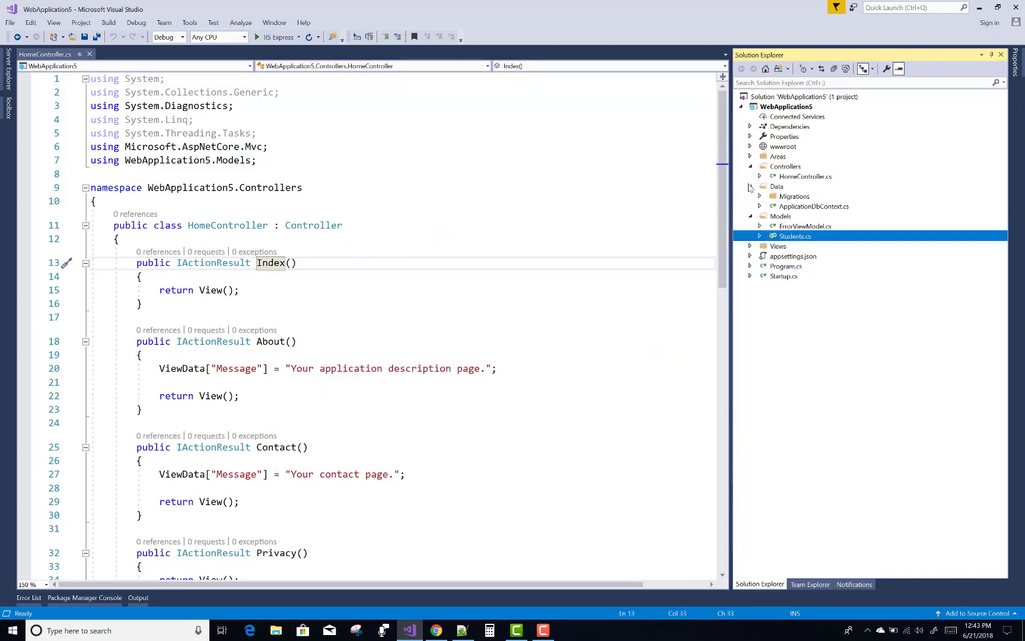
{"action": "double_click", "coordinate": [814, 207]}
{"action": "left_click", "coordinate": [157, 280]}
{"action": "key", "text": "Return"}
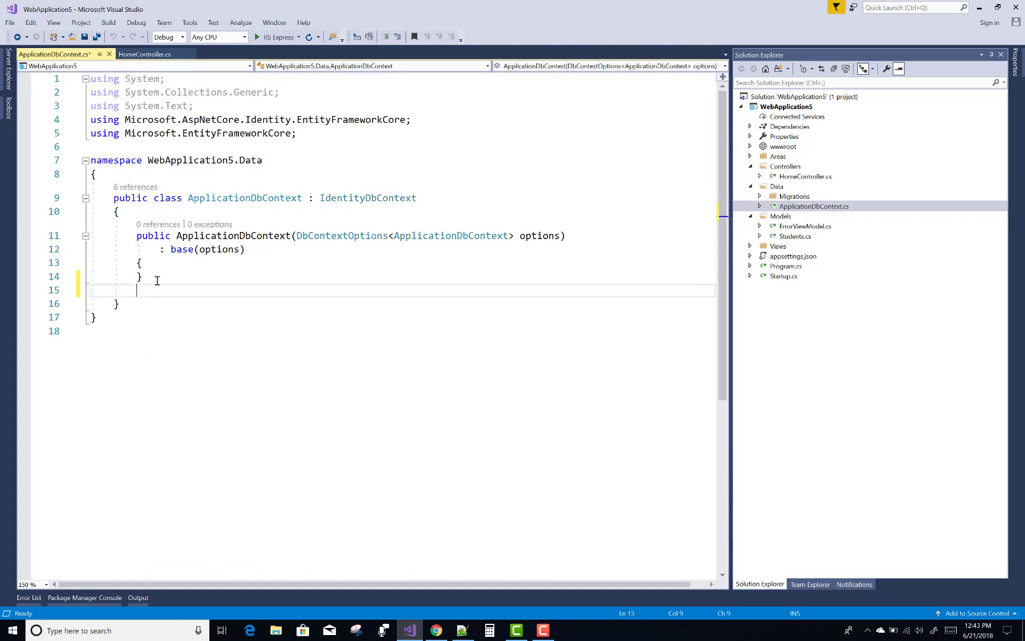
{"action": "type", "text": "pub"}
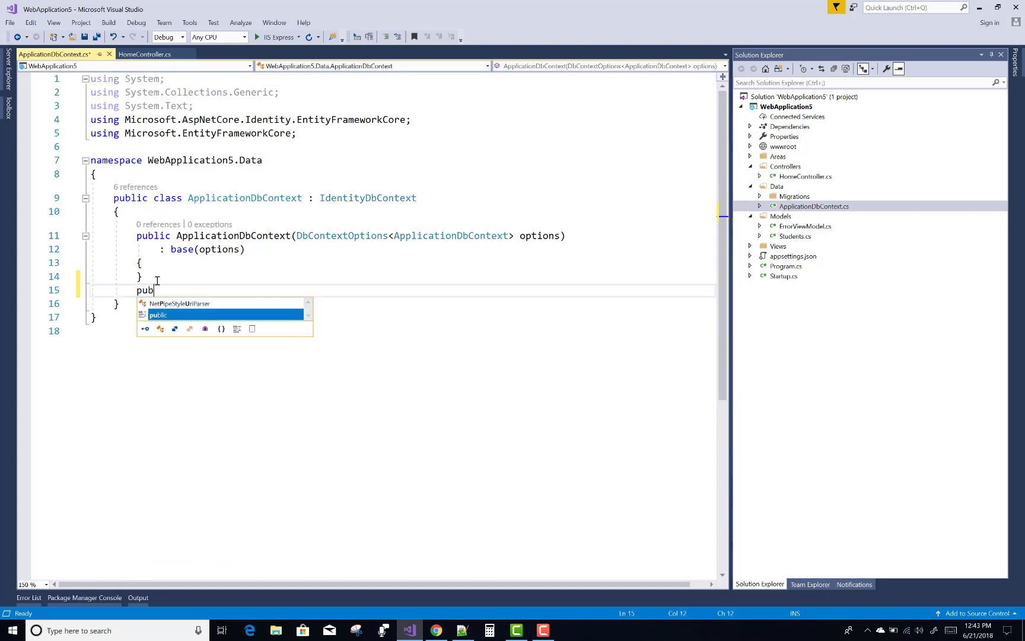
{"action": "type", "text": "lic db"}
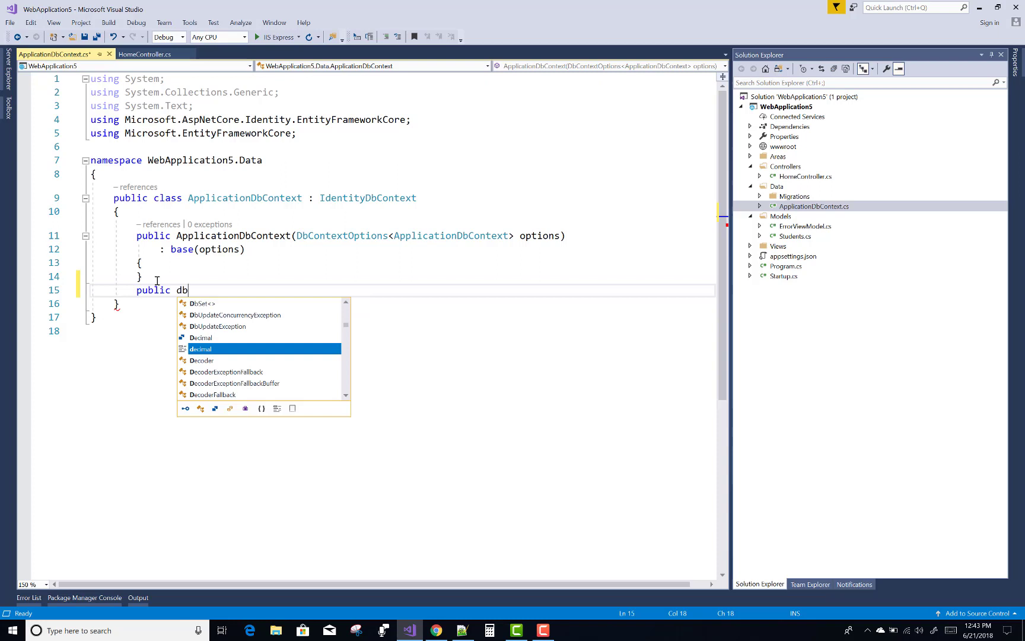
{"action": "type", "text": "set<"}
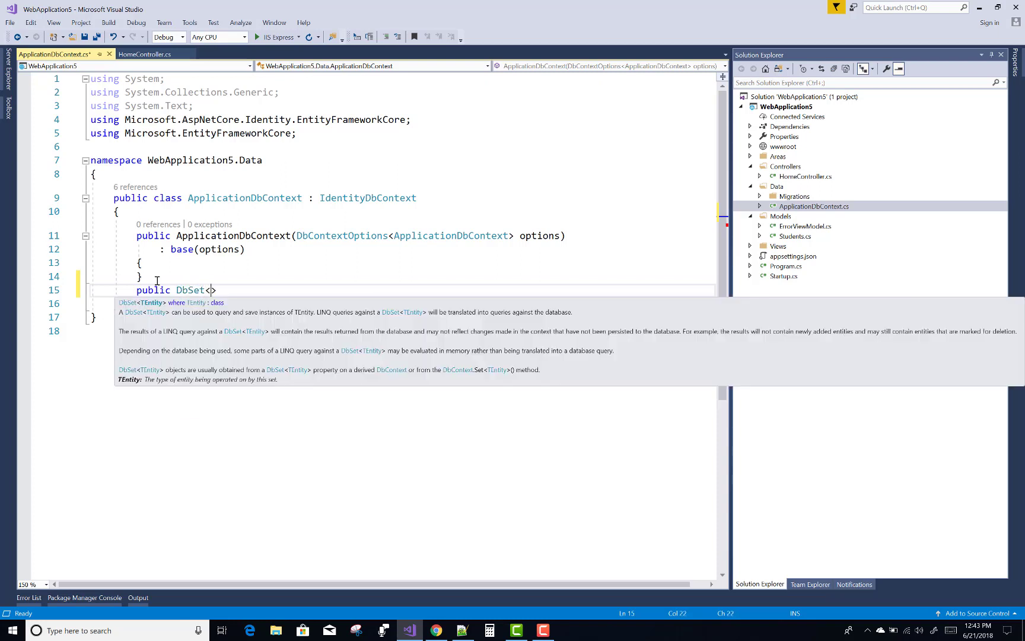
{"action": "type", "text": "Students"}
{"action": "key", "text": "Escape"}
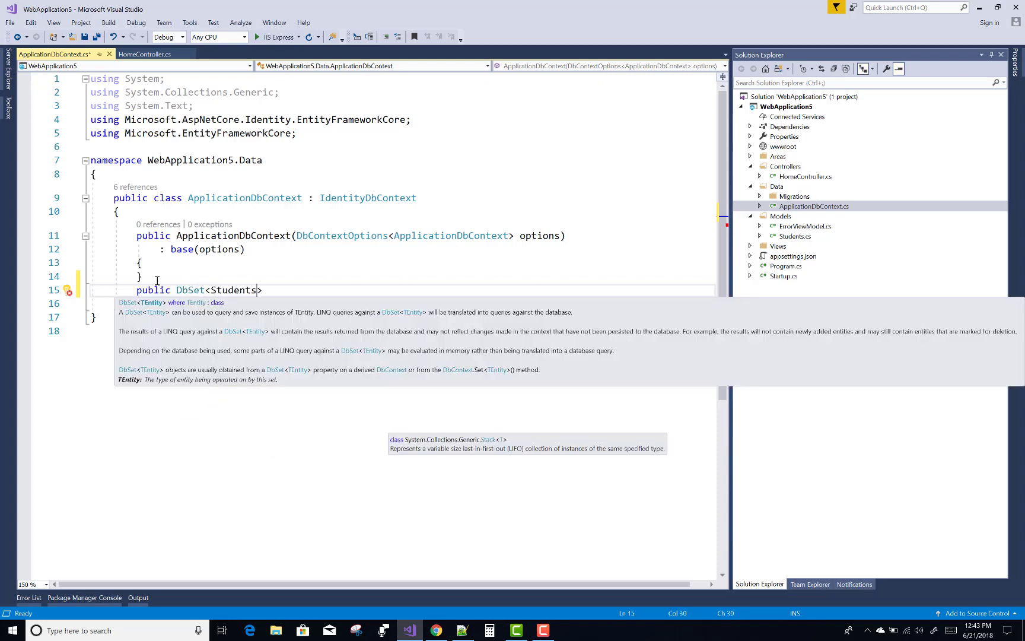
{"action": "key", "text": "ctrl+period"}
{"action": "key", "text": "Return"}
{"action": "key", "text": "Right"}
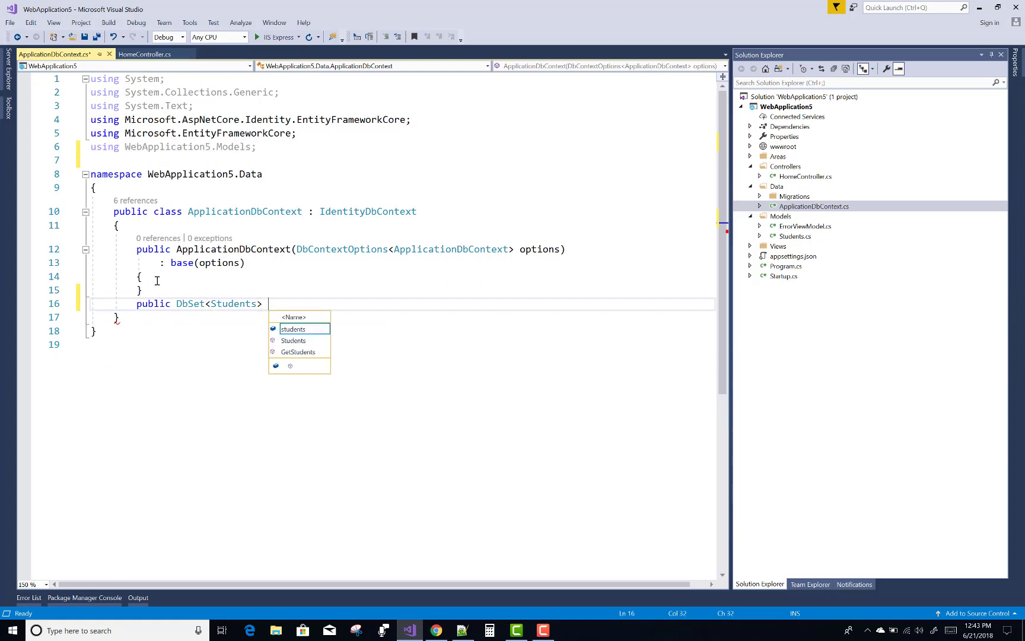
{"action": "type", "text": "Students { ge"}
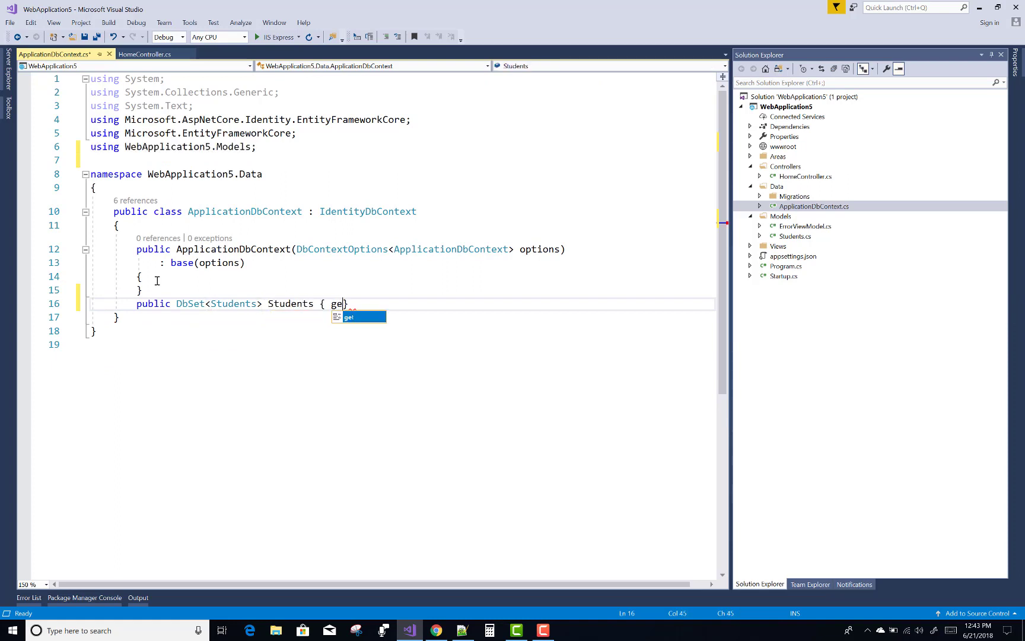
{"action": "type", "text": "t; set;"}
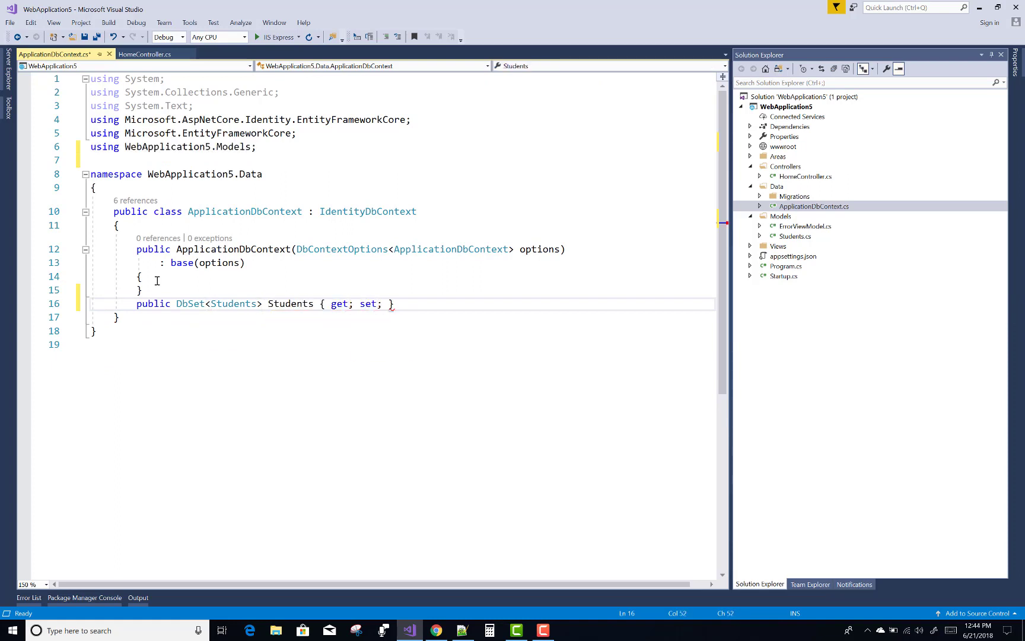
{"action": "key", "text": "ctrl+s"}
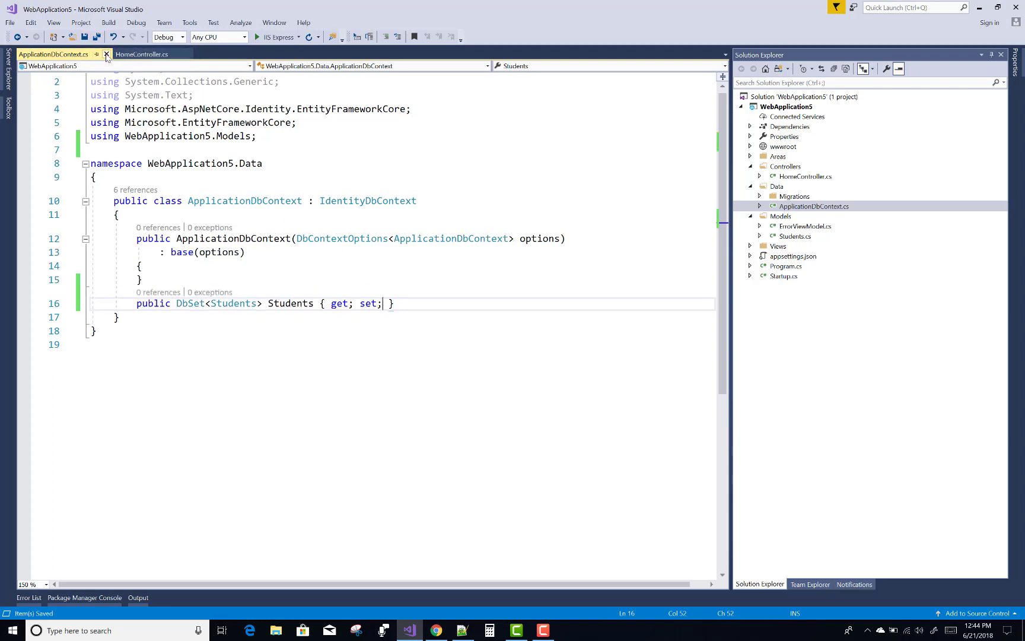
Step: Scaffold an Index view with List template, Students model and ApplicationDbContext, replacing the existing one
{"action": "left_click", "coordinate": [108, 54]}
{"action": "right_click", "coordinate": [270, 263]}
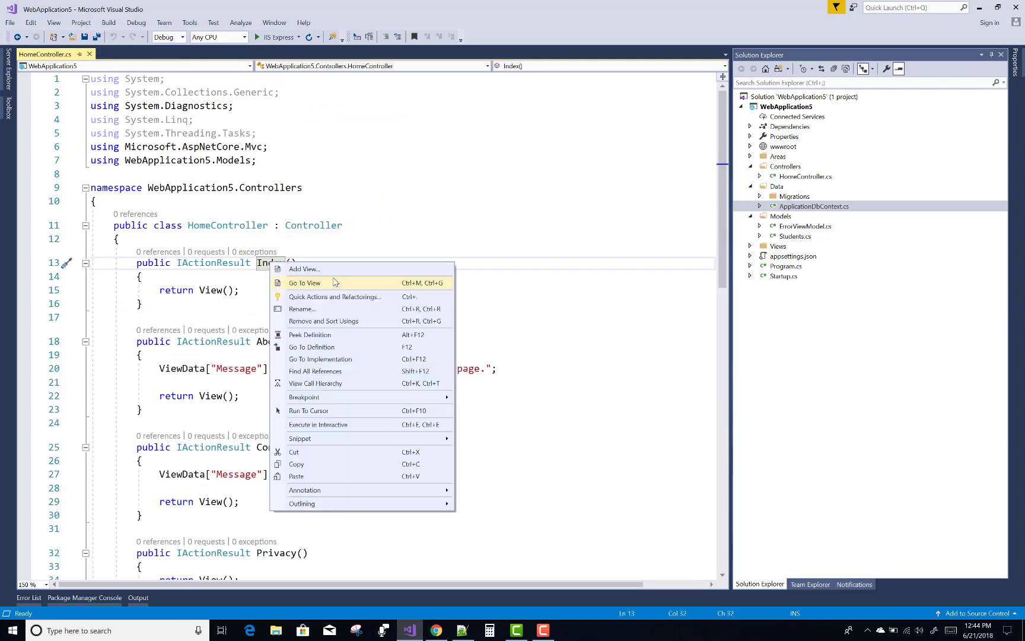
{"action": "left_click", "coordinate": [337, 277]}
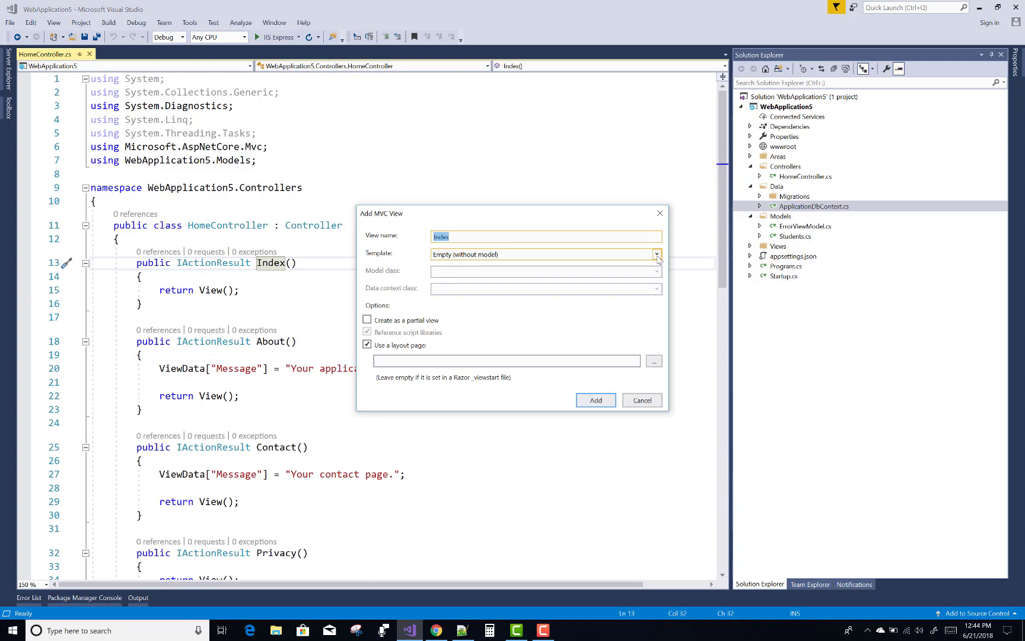
{"action": "left_click", "coordinate": [625, 255]}
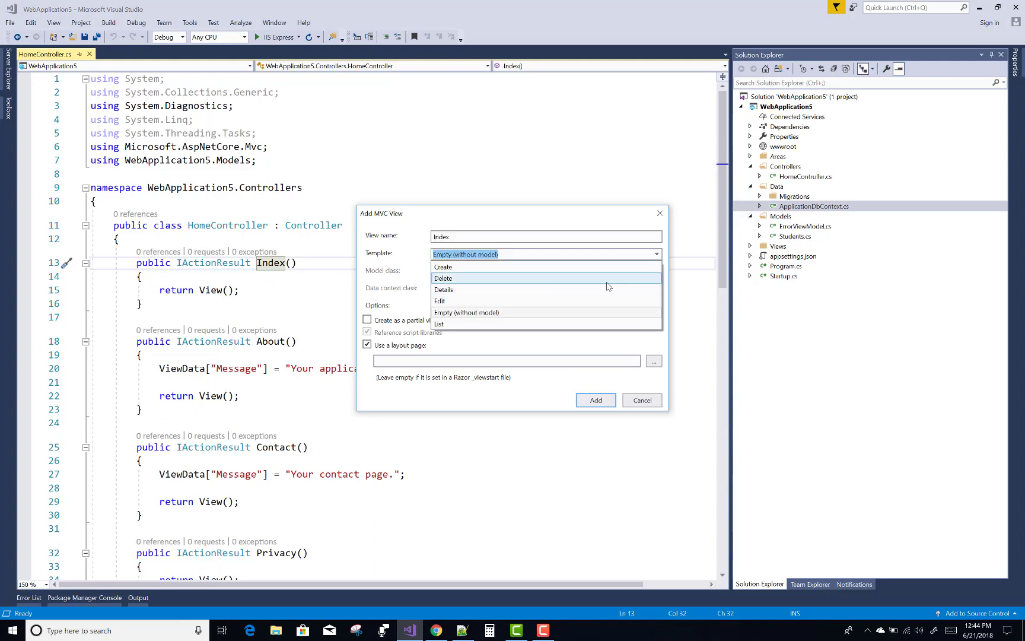
{"action": "left_click", "coordinate": [592, 324]}
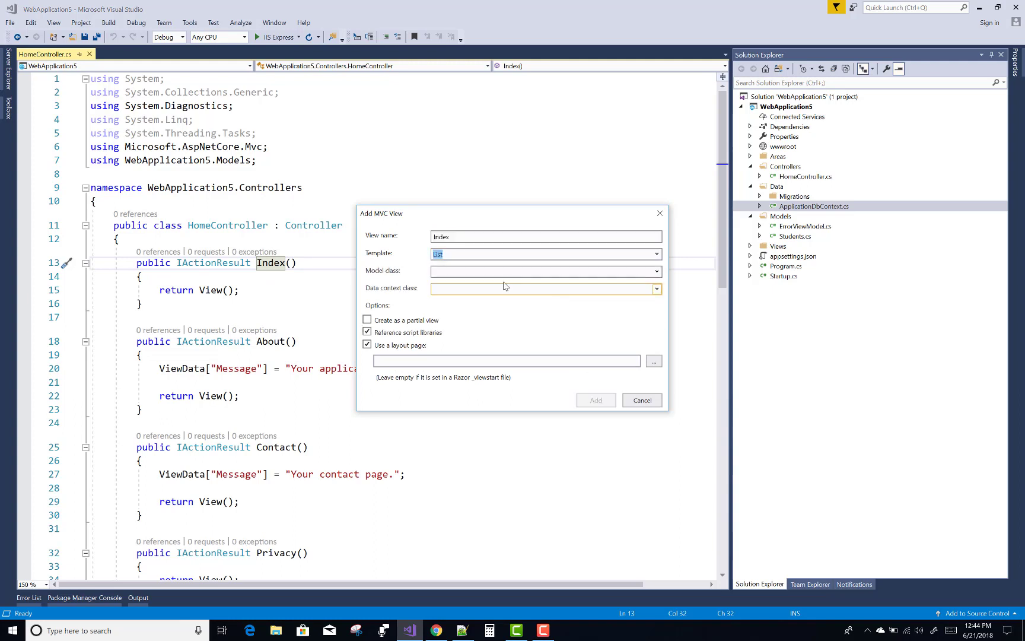
{"action": "left_click", "coordinate": [657, 270]}
{"action": "left_click", "coordinate": [598, 329]}
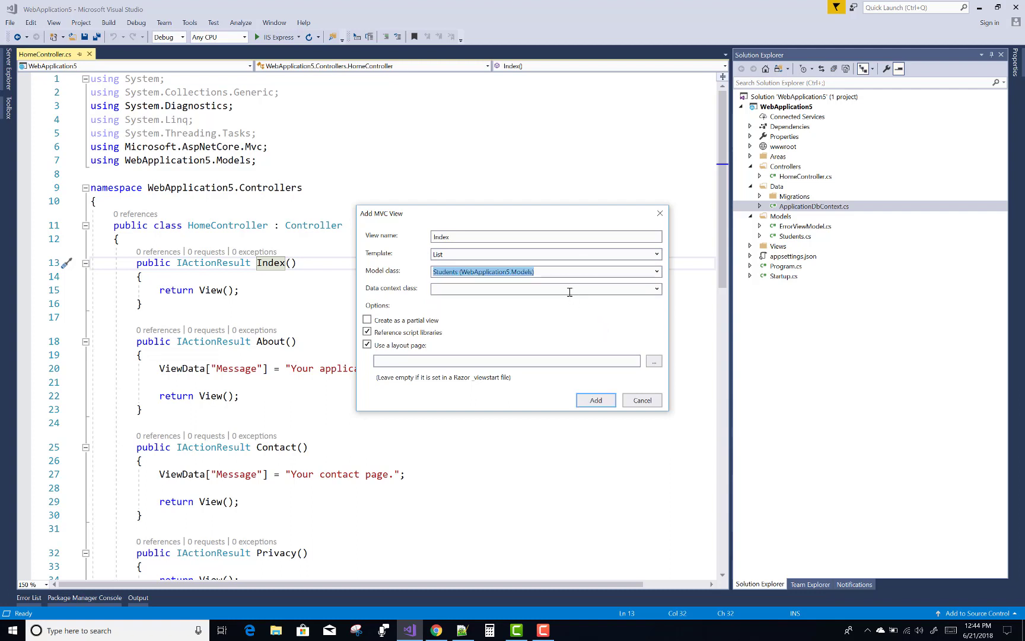
{"action": "left_click", "coordinate": [646, 291]}
{"action": "left_click", "coordinate": [596, 399]}
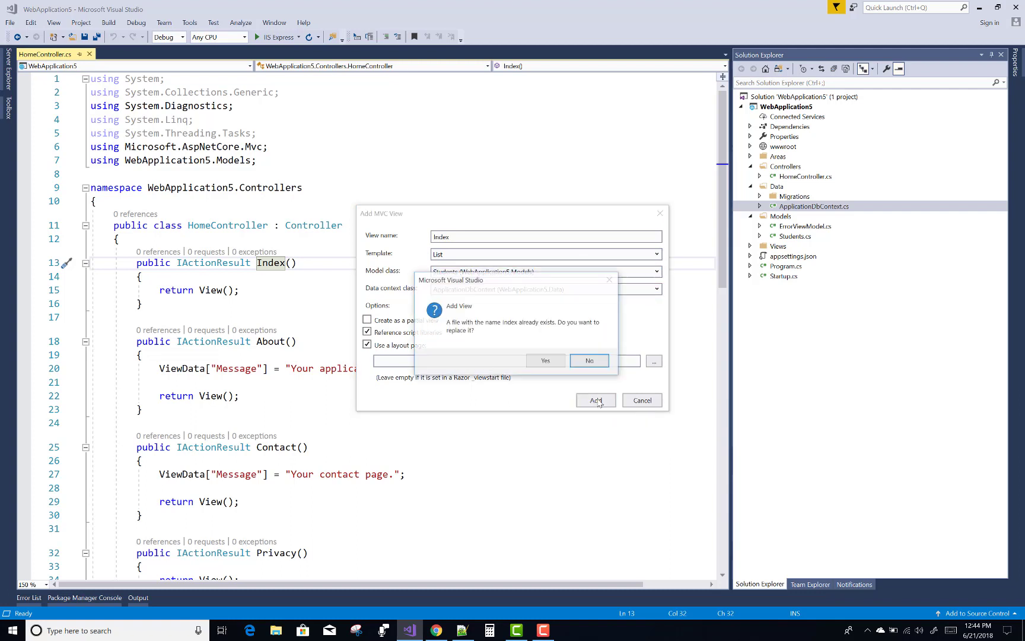
{"action": "left_click", "coordinate": [551, 368]}
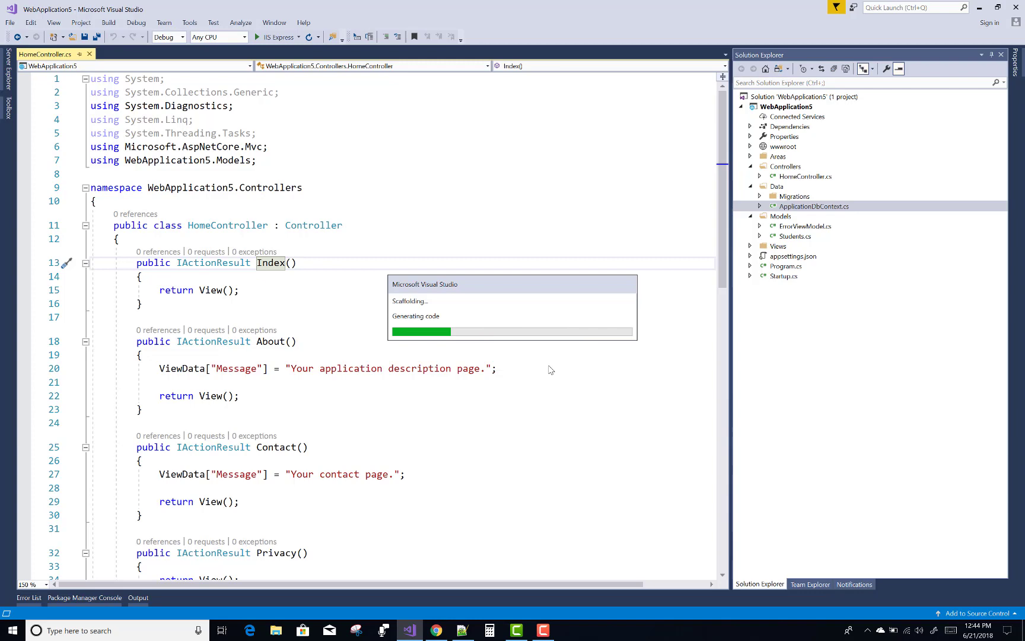
{"action": "left_click", "coordinate": [72, 54]}
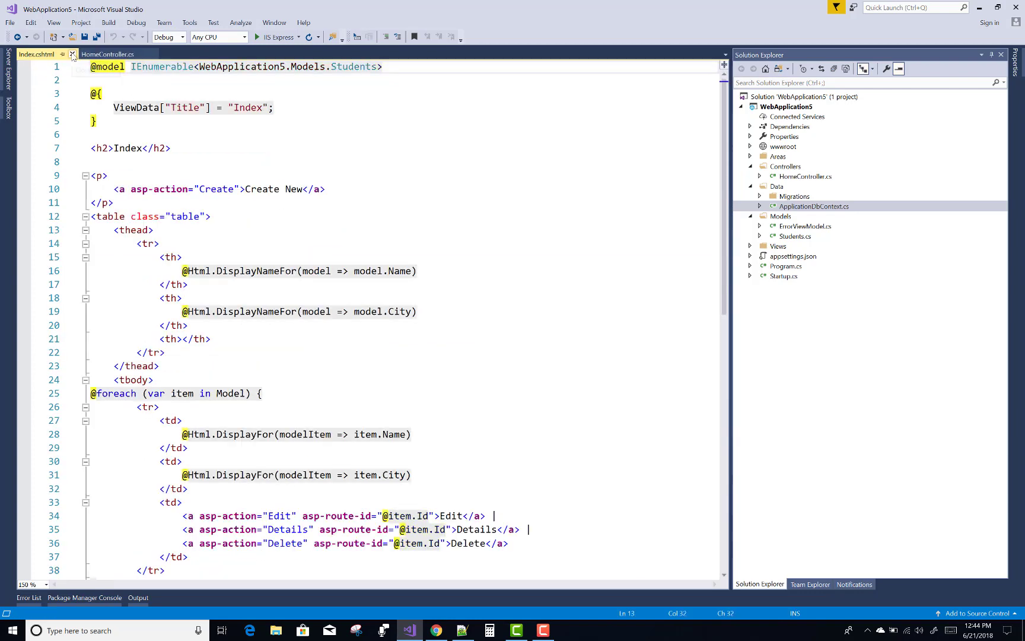
Step: Duplicate the Index action below it as an [HttpGet] Create action and save HomeController
{"action": "left_click_drag", "start_coordinate": [160, 305], "coordinate": [133, 263]}
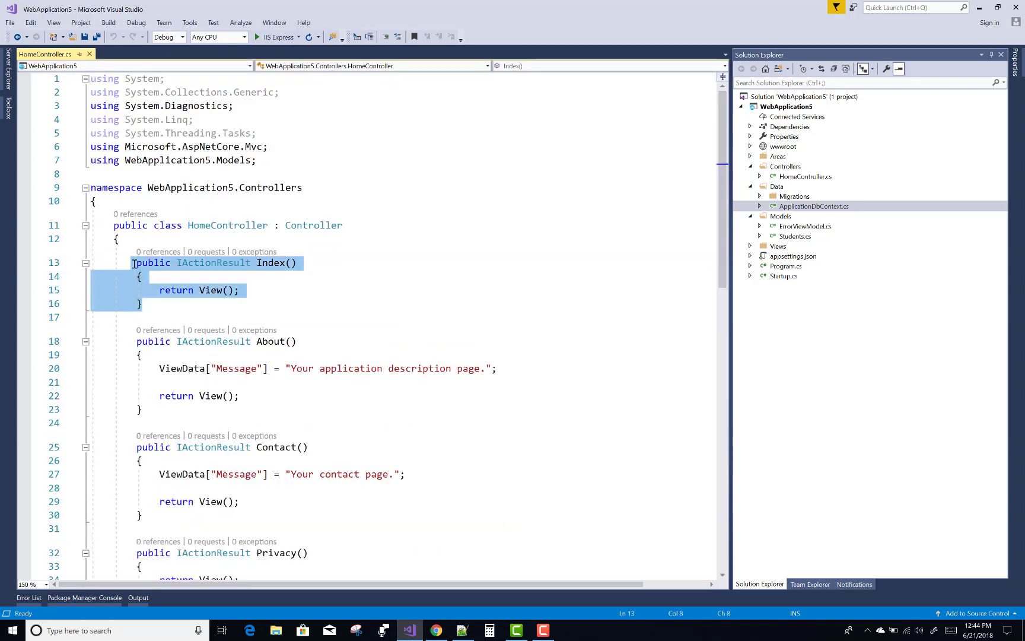
{"action": "left_click", "coordinate": [156, 310]}
{"action": "key", "text": "Return"}
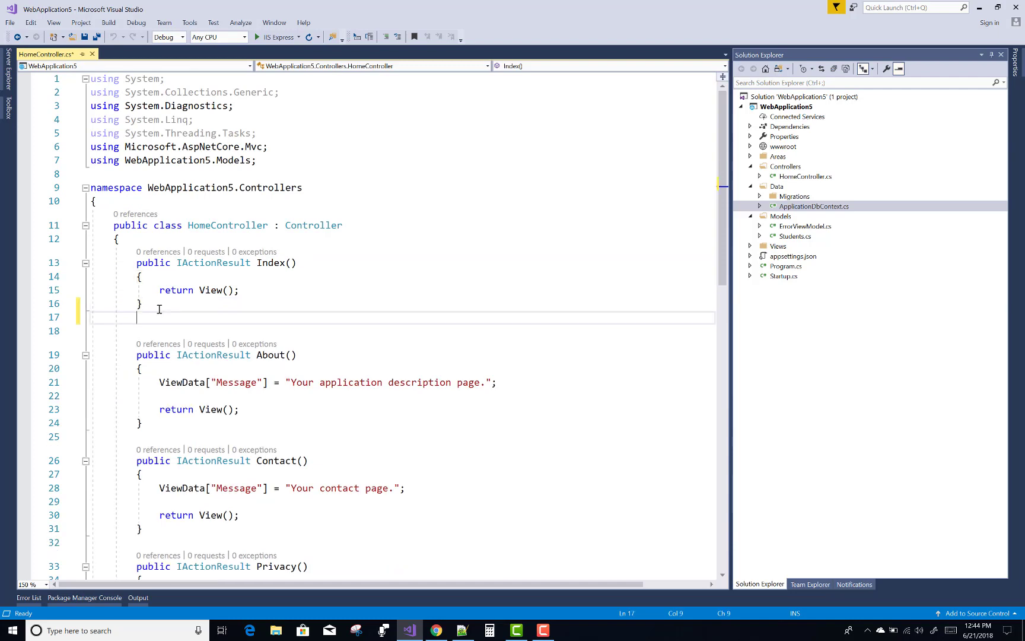
{"action": "type", "text": "[httpGet"}
{"action": "key", "text": "Tab"}
{"action": "key", "text": "Return"}
{"action": "type", "text": "public IActionResult Index()         {             return View();         }"}
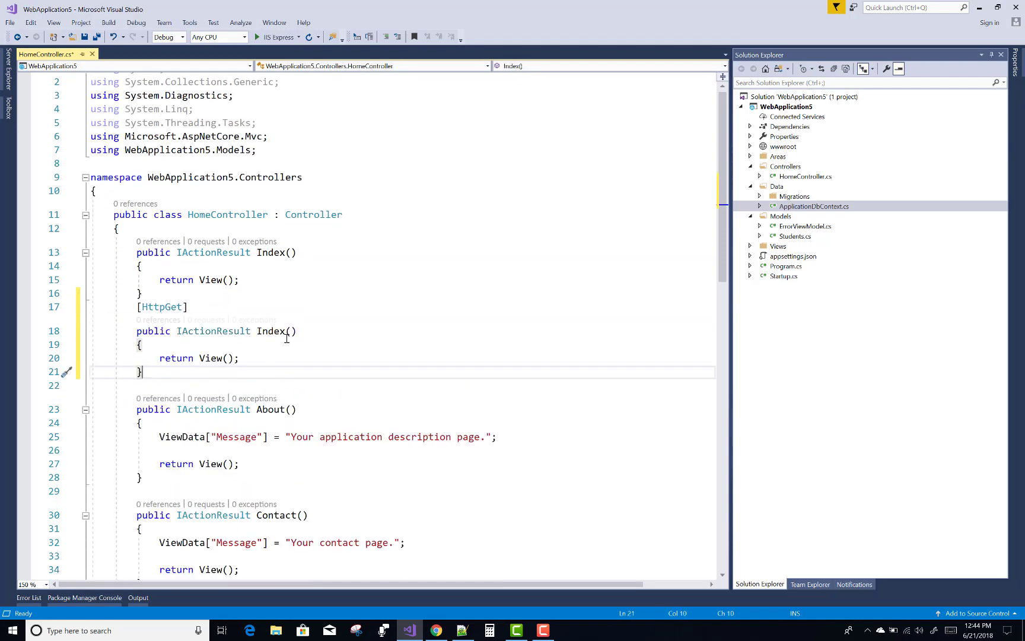
{"action": "double_click", "coordinate": [266, 331]}
{"action": "type", "text": "I"}
{"action": "key", "text": "BackSpace"}
{"action": "type", "text": "Crea"}
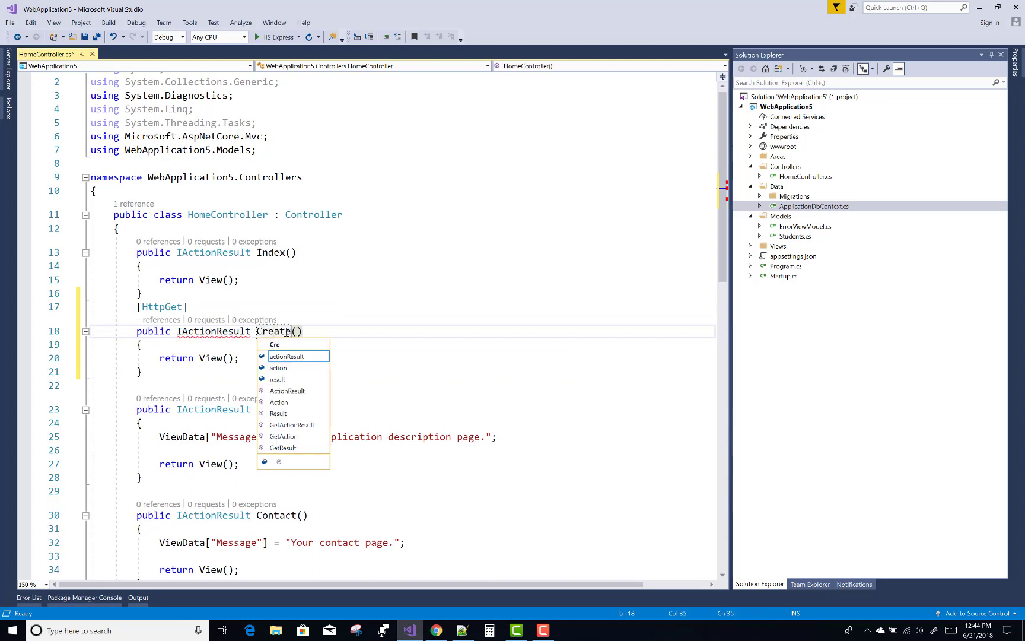
{"action": "type", "text": "te"}
{"action": "left_click", "coordinate": [421, 295]}
{"action": "left_click", "coordinate": [84, 36]}
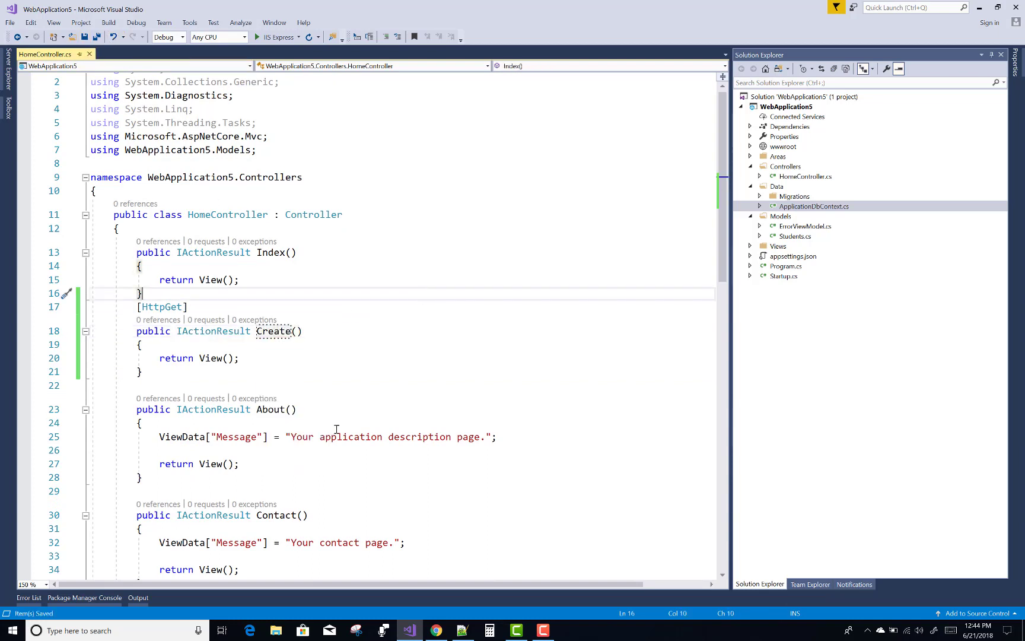
Step: Scaffold a Create view for the Create action using the Create template and Students model
{"action": "right_click", "coordinate": [276, 338]}
{"action": "left_click", "coordinate": [326, 340]}
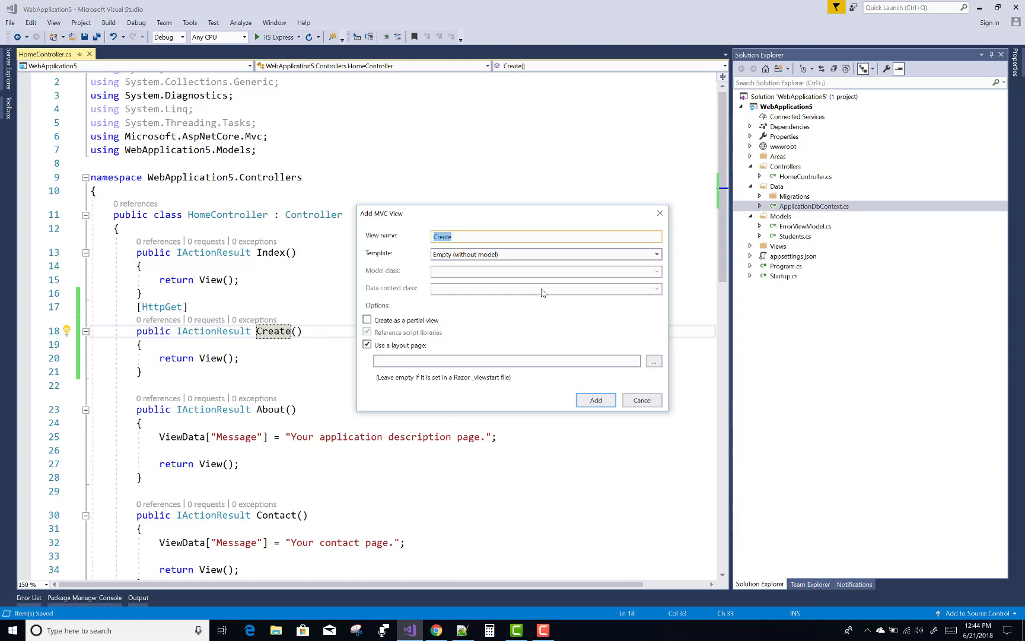
{"action": "left_click", "coordinate": [656, 254]}
{"action": "left_click", "coordinate": [617, 265]}
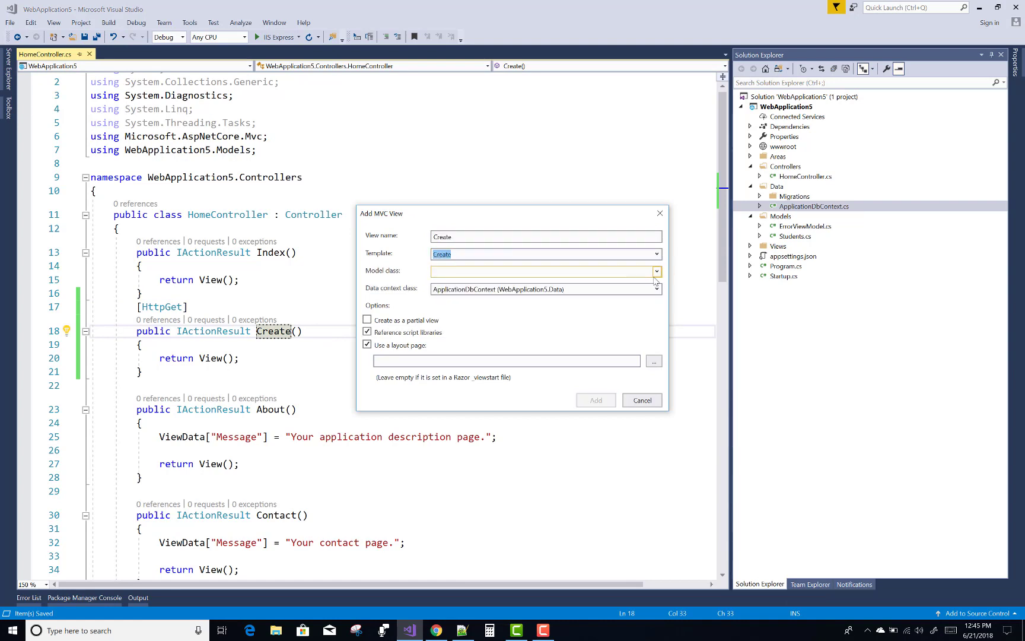
{"action": "left_click", "coordinate": [657, 272]}
{"action": "left_click", "coordinate": [602, 330]}
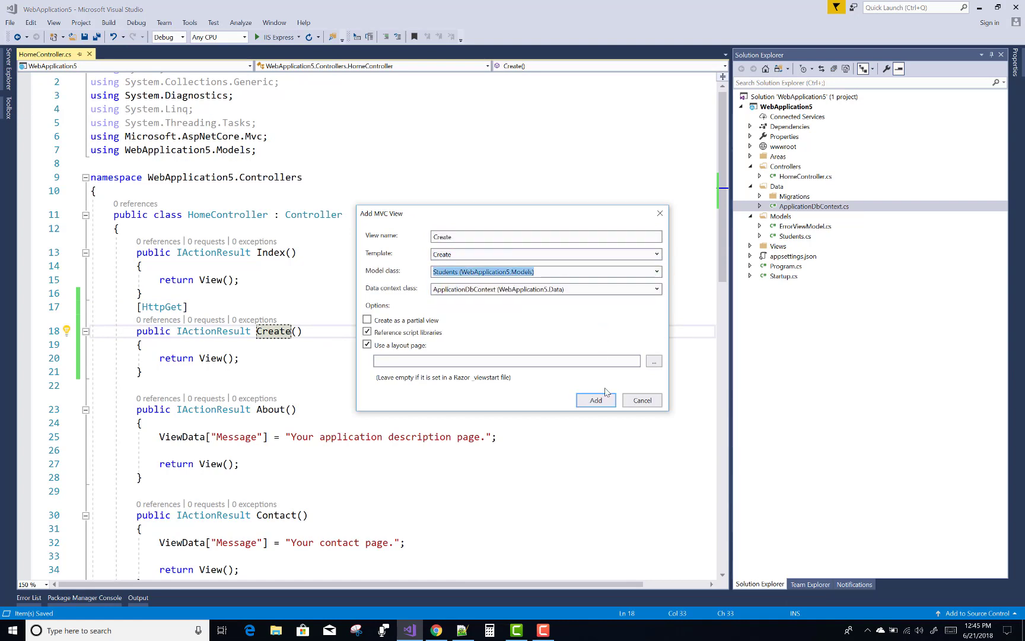
{"action": "left_click", "coordinate": [596, 400]}
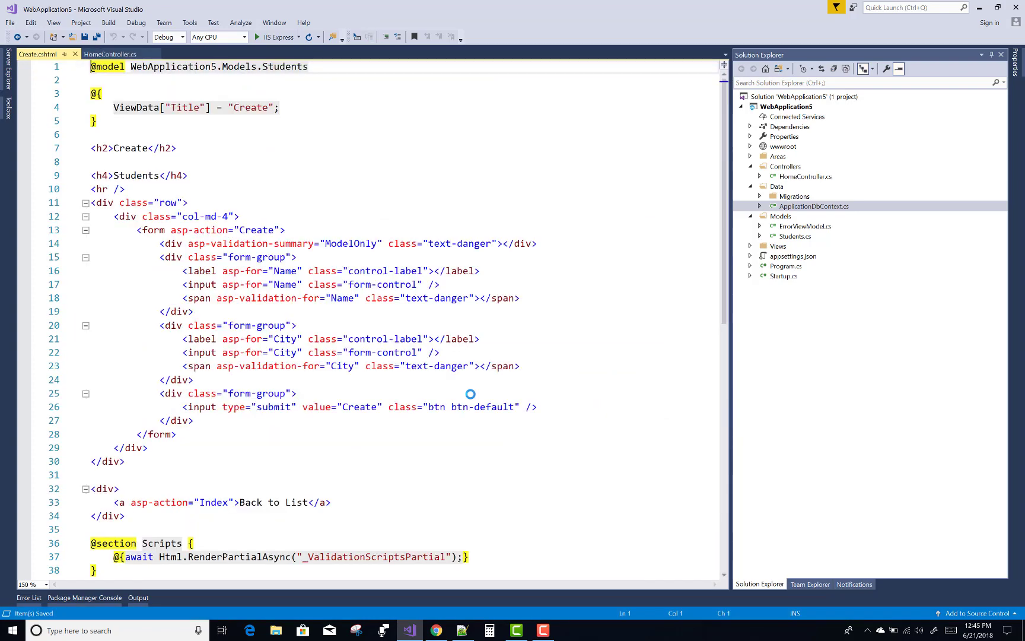
Step: Duplicate the GET Create action below it and change its attribute to [HttpPost]
{"action": "left_click", "coordinate": [110, 54]}
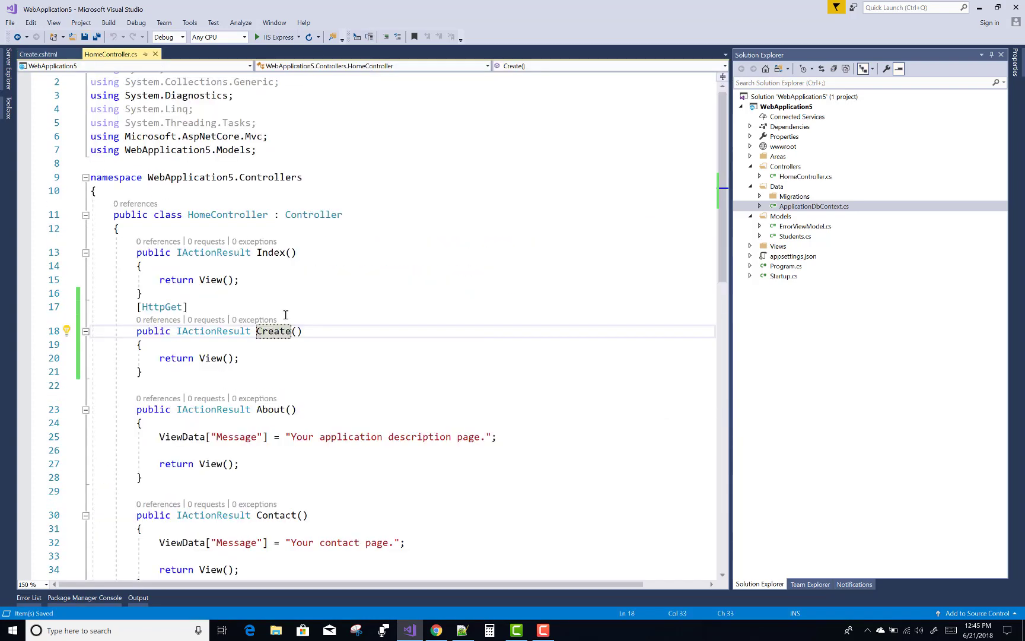
{"action": "left_click_drag", "start_coordinate": [142, 374], "coordinate": [127, 311]}
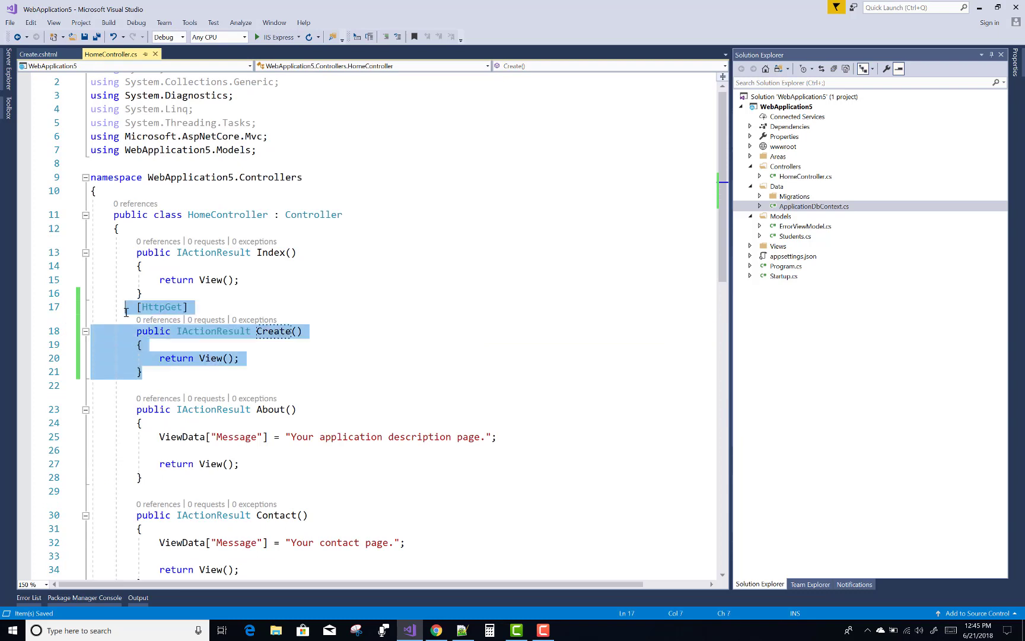
{"action": "key", "text": "ctrl+c"}
{"action": "left_click", "coordinate": [161, 370]}
{"action": "key", "text": "Return"}
{"action": "key", "text": "ctrl+v"}
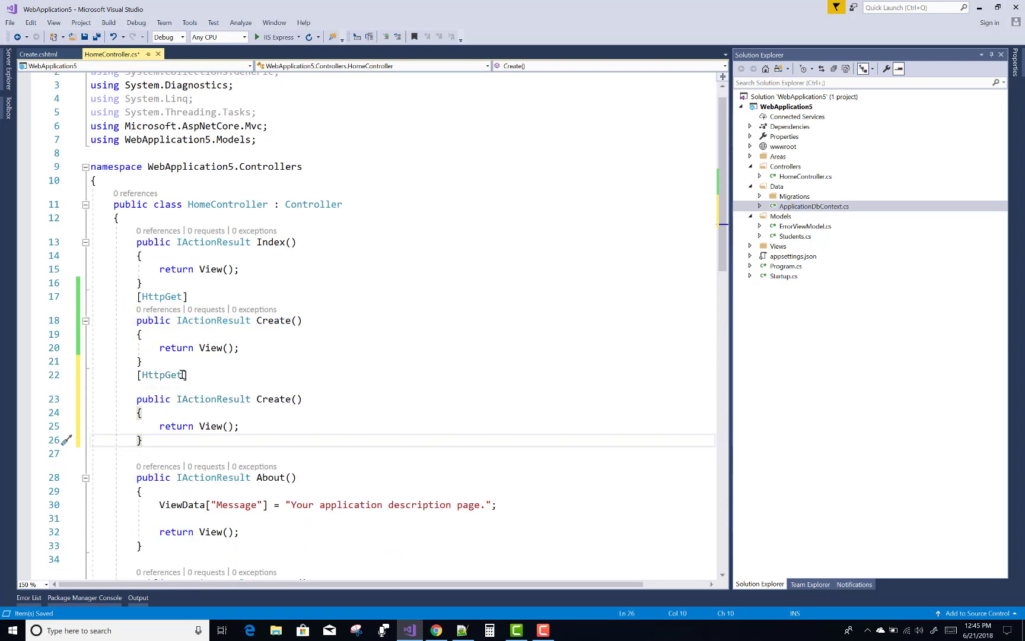
{"action": "left_click", "coordinate": [181, 375]}
{"action": "key", "text": "BackSpace"}
{"action": "key", "text": "BackSpace"}
{"action": "key", "text": "Delete"}
{"action": "type", "text": "Post"}
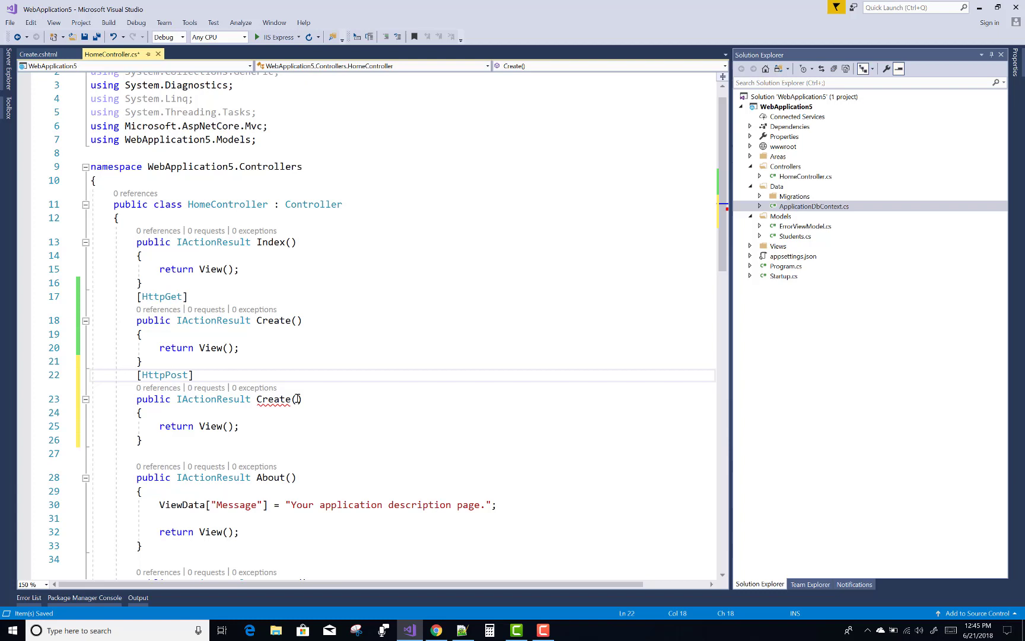
Step: Give the POST Create action a Students parameter, open its body, and save the controller
{"action": "left_click", "coordinate": [295, 399]}
{"action": "type", "text": "tuden"}
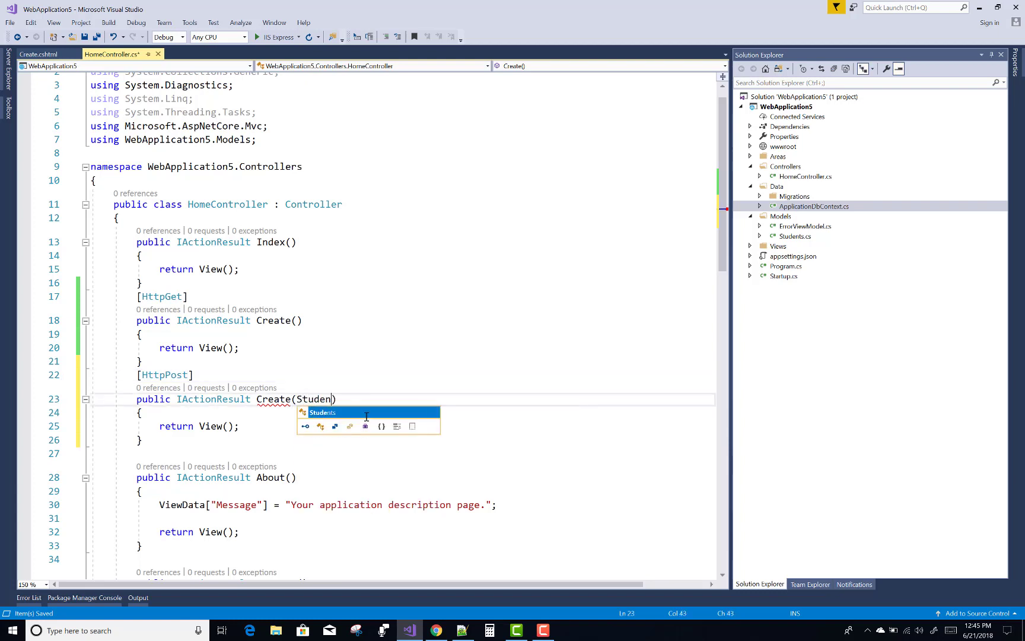
{"action": "key", "text": "Tab"}
{"action": "type", "text": "St"}
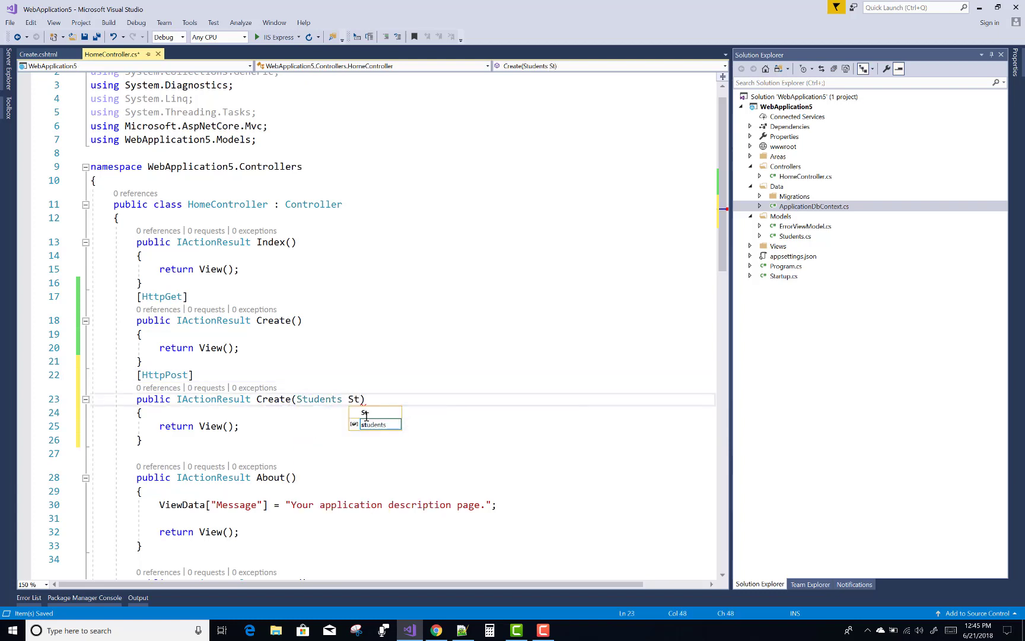
{"action": "type", "text": "uent"}
{"action": "left_click", "coordinate": [158, 413]}
{"action": "key", "text": "Return"}
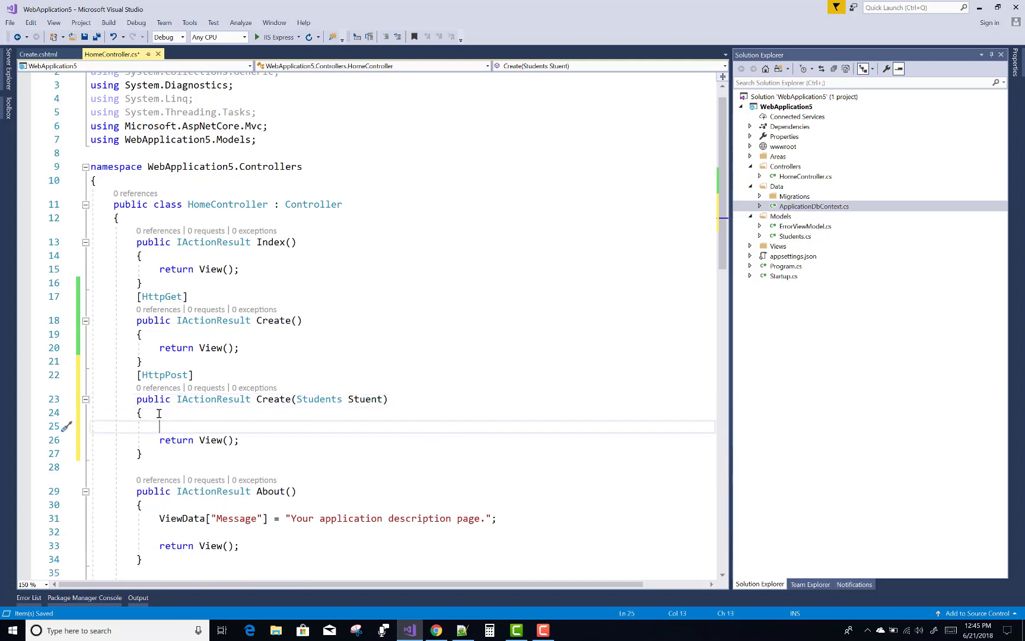
{"action": "left_click", "coordinate": [96, 37]}
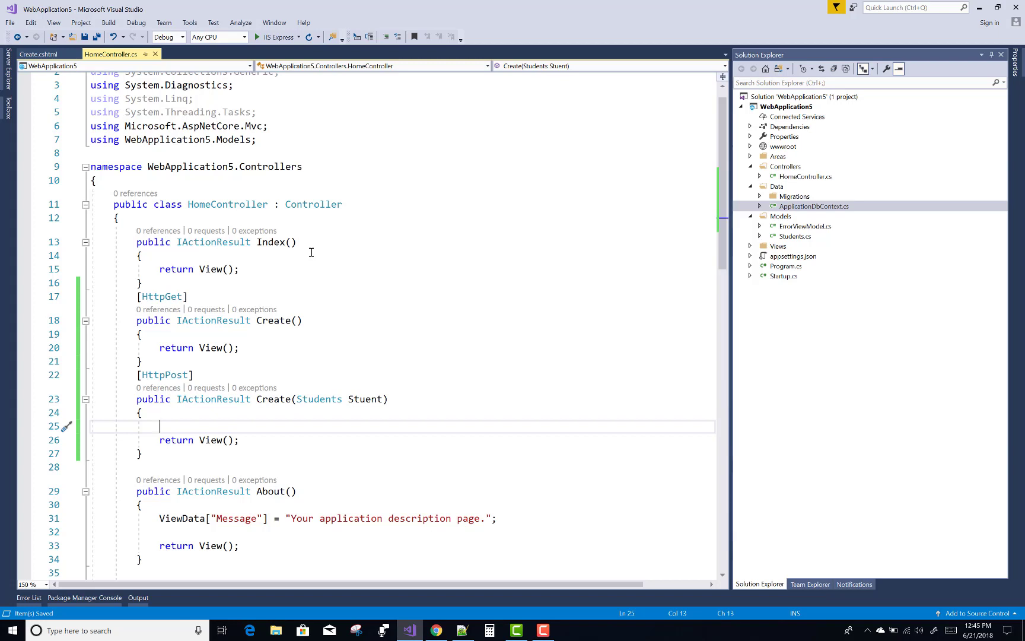
Step: Start a 'private readonly ApplictionDbContext' field at the top of HomeController, generating a stray class
{"action": "left_click", "coordinate": [156, 222]}
{"action": "key", "text": "Return"}
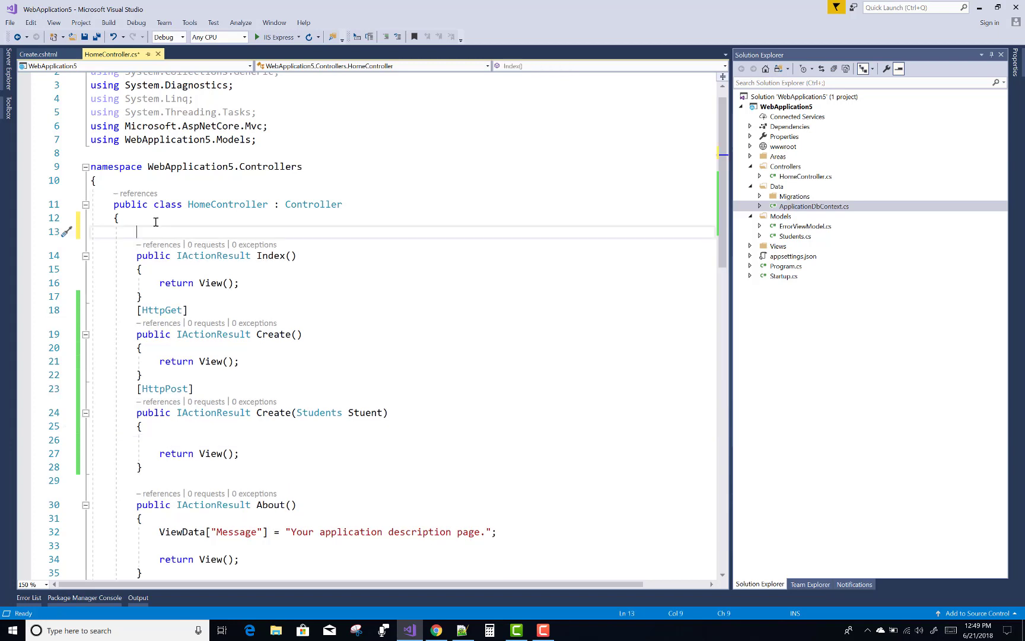
{"action": "type", "text": "private"}
{"action": "type", "text": " read"}
{"action": "key", "text": "Tab"}
{"action": "type", "text": "A"}
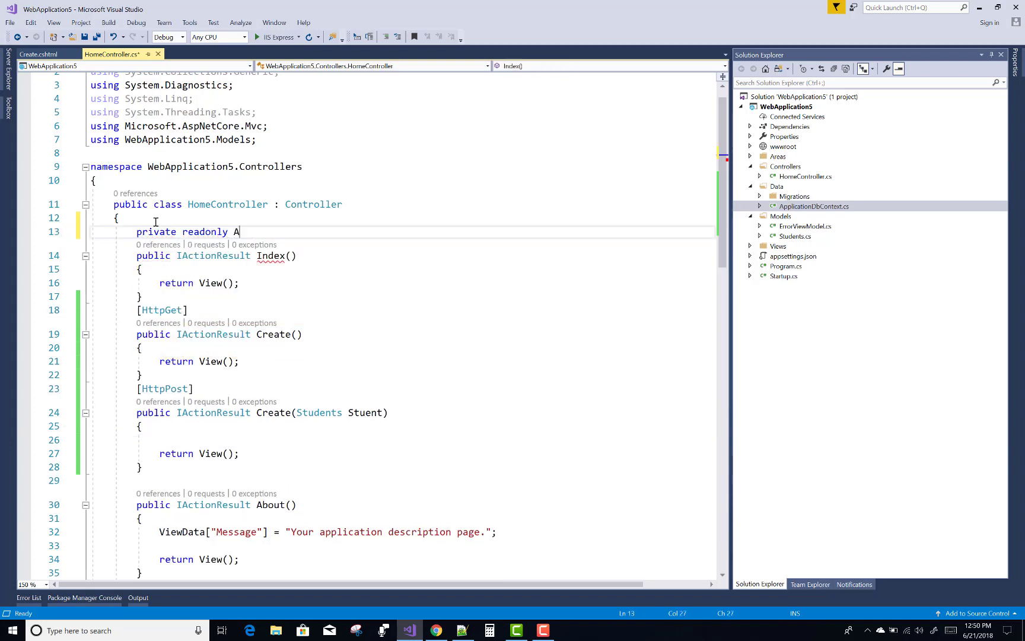
{"action": "type", "text": "ppliction"}
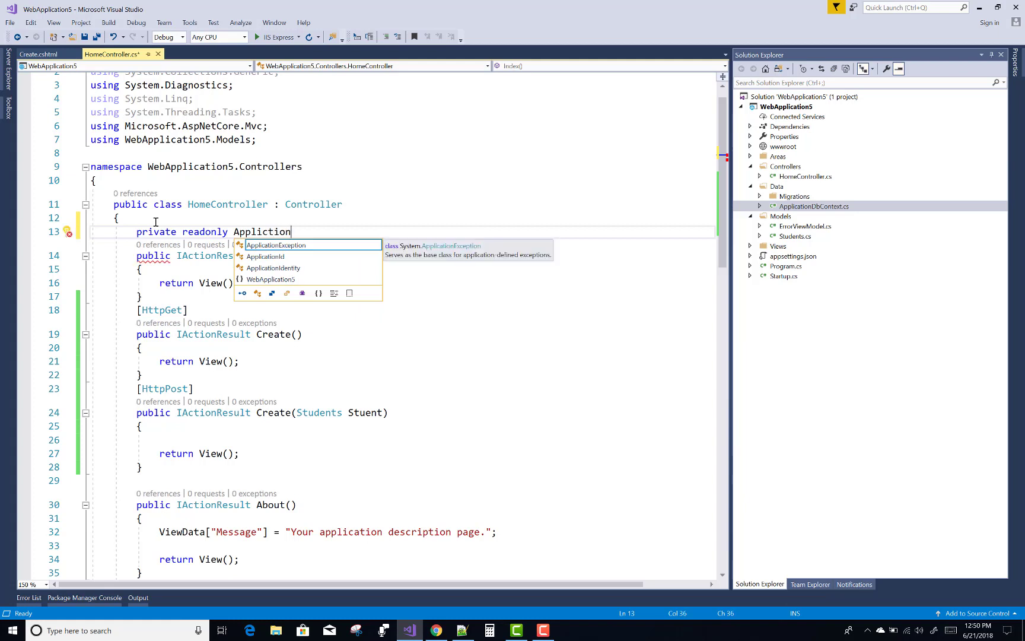
{"action": "type", "text": "Db"}
{"action": "type", "text": "Context"}
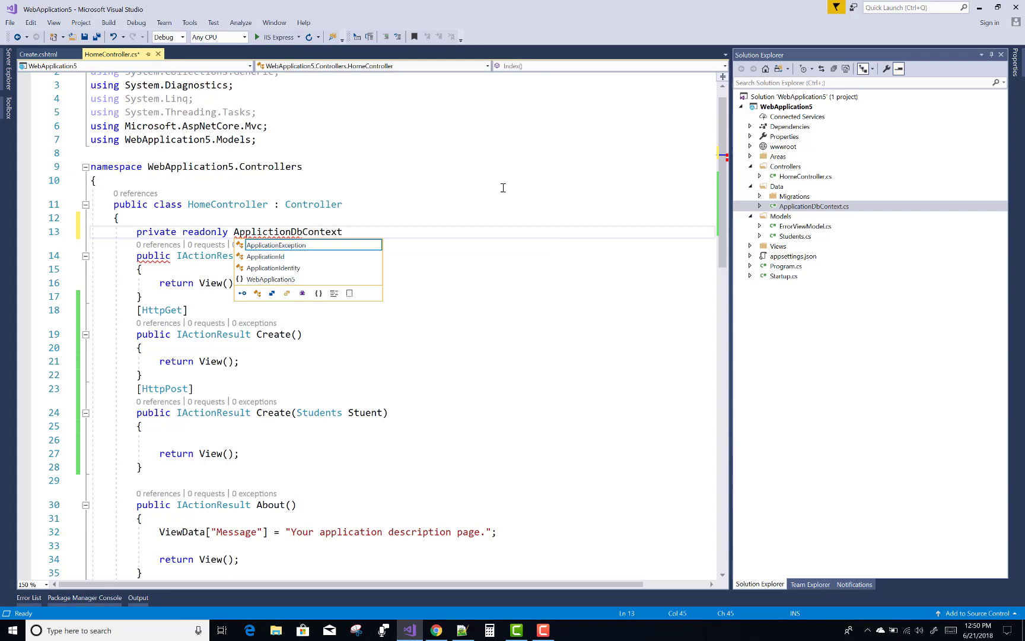
{"action": "key", "text": "ctrl+period"}
{"action": "key", "text": "Return"}
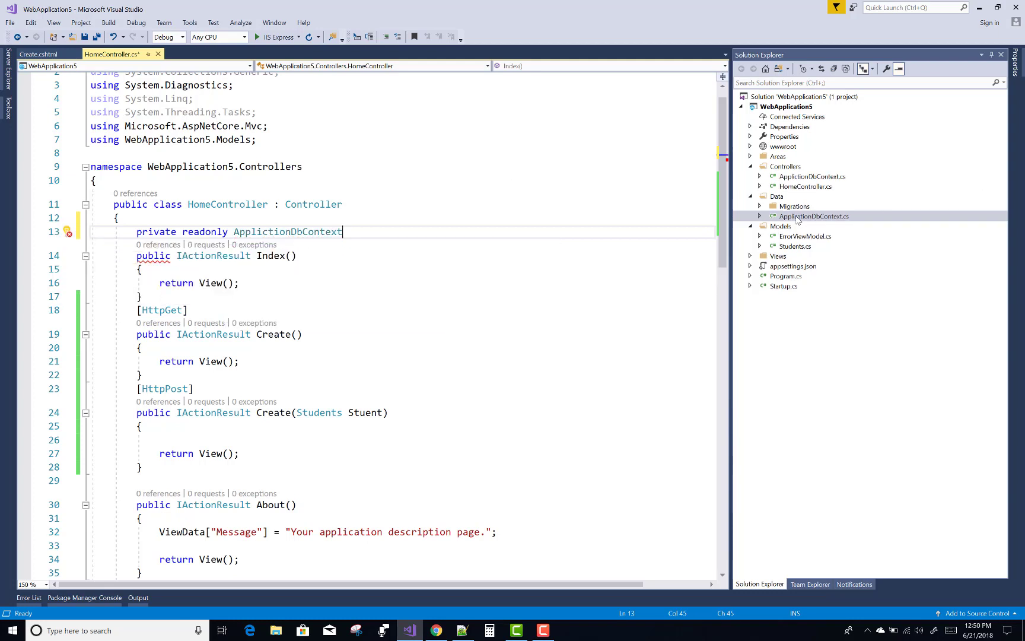
Step: Choose Delete on the stray ApplictionDbContext.cs file in Solution Explorer
{"action": "left_click", "coordinate": [811, 178]}
{"action": "right_click", "coordinate": [810, 178]}
{"action": "left_click", "coordinate": [830, 276]}
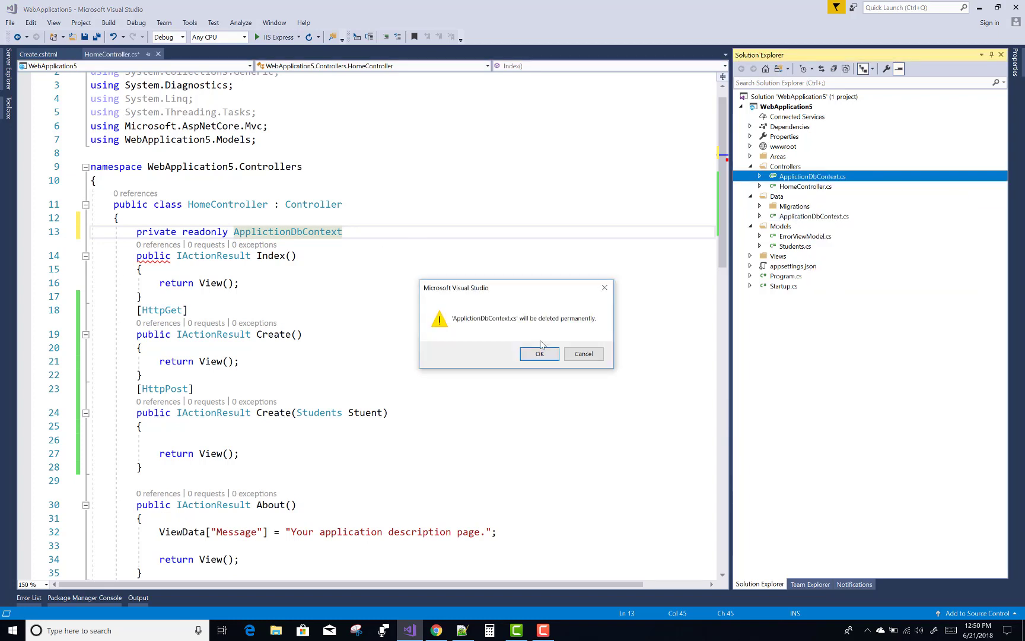
Step: Confirm the deletion, correct the type to ApplicationDbContext with the Data using, and finish the _context field
{"action": "left_click", "coordinate": [540, 353]}
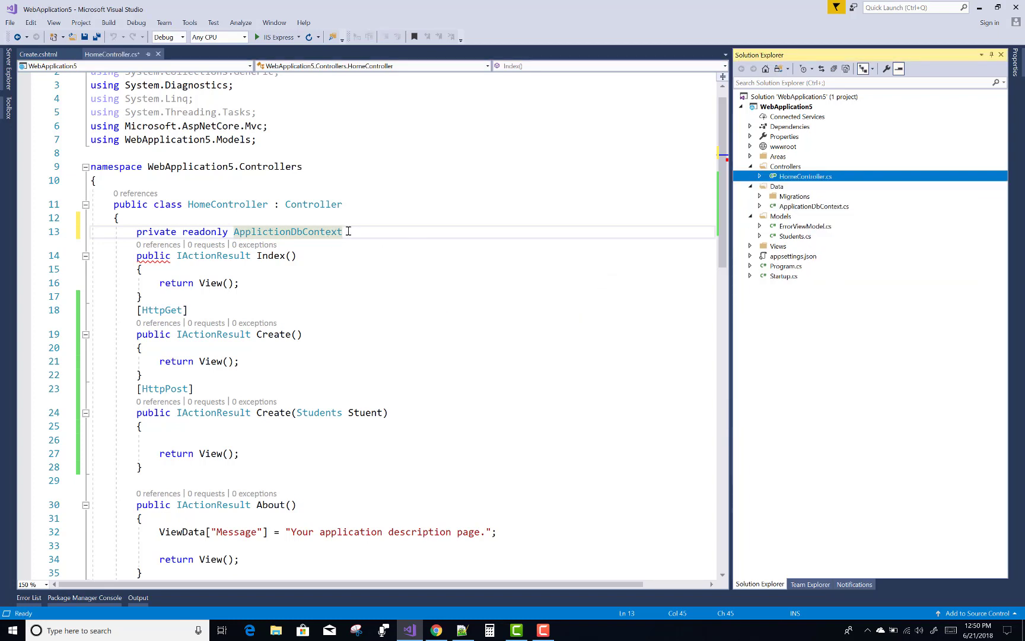
{"action": "left_click", "coordinate": [348, 232]}
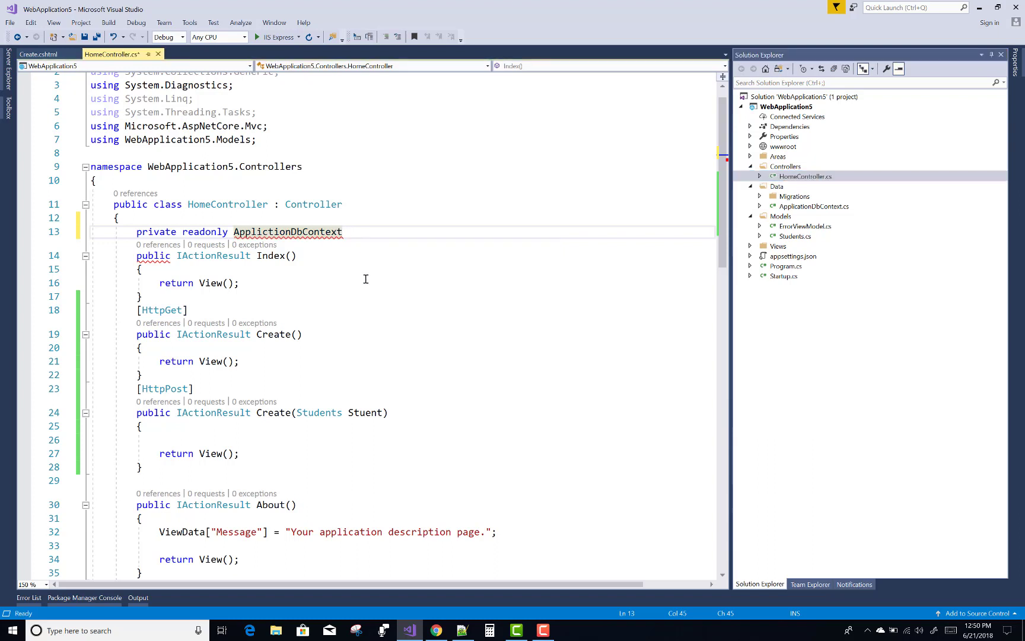
{"action": "key", "text": "ctrl+period"}
{"action": "left_click", "coordinate": [403, 219]}
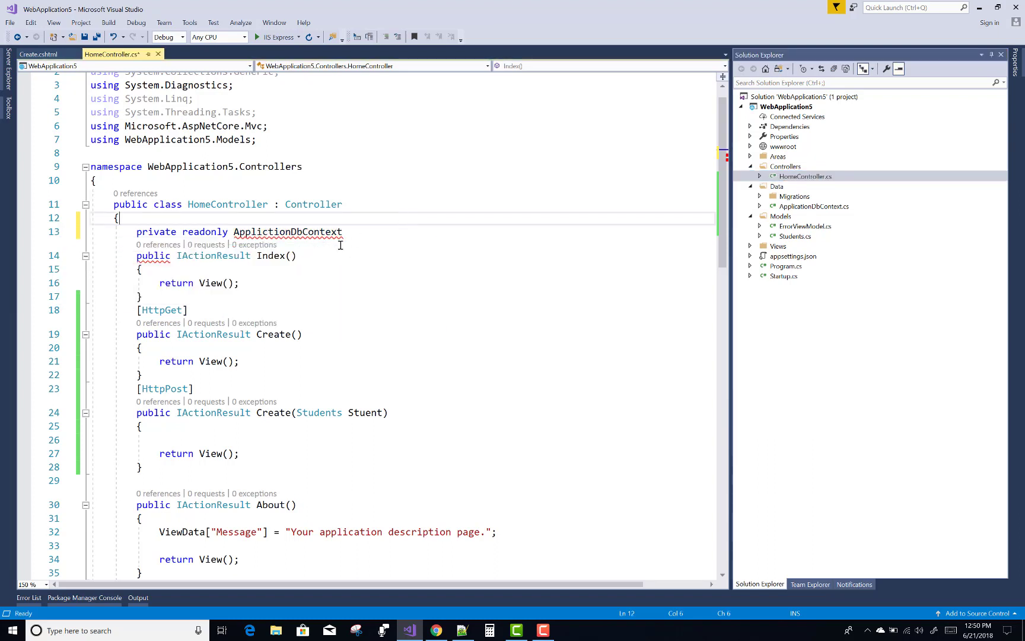
{"action": "mouse_move", "coordinate": [287, 232]}
{"action": "left_click", "coordinate": [275, 232]}
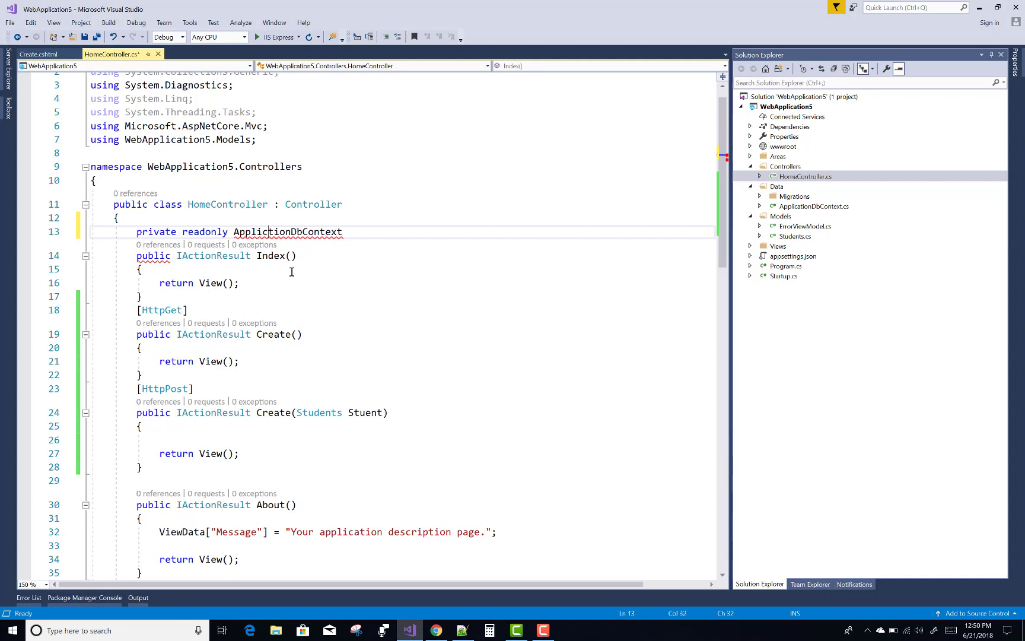
{"action": "type", "text": "a"}
{"action": "key", "text": "End"}
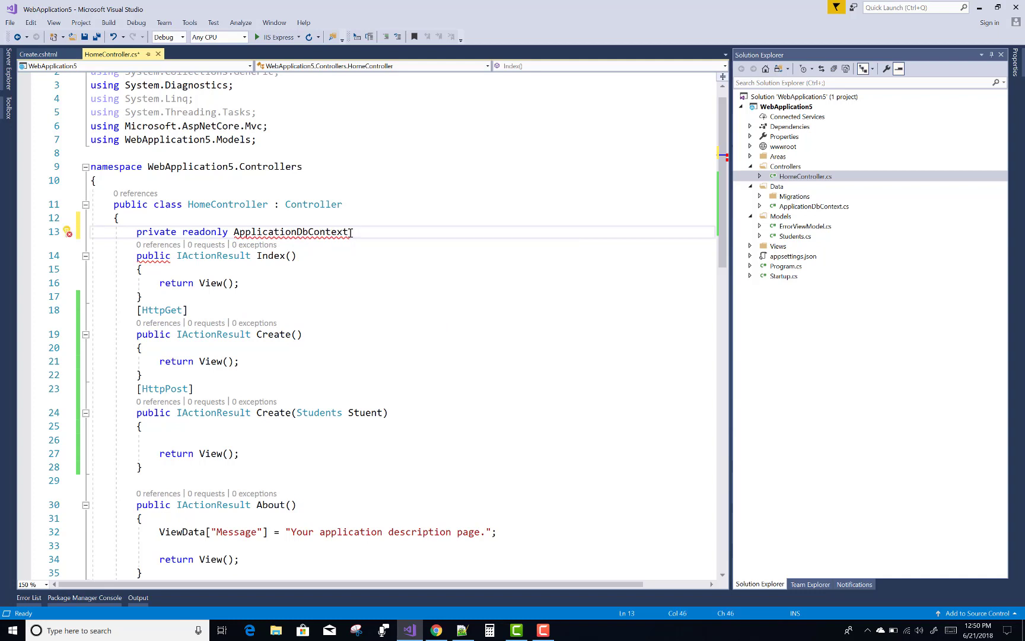
{"action": "key", "text": "ctrl+period"}
{"action": "key", "text": "Return"}
{"action": "type", "text": "_c"}
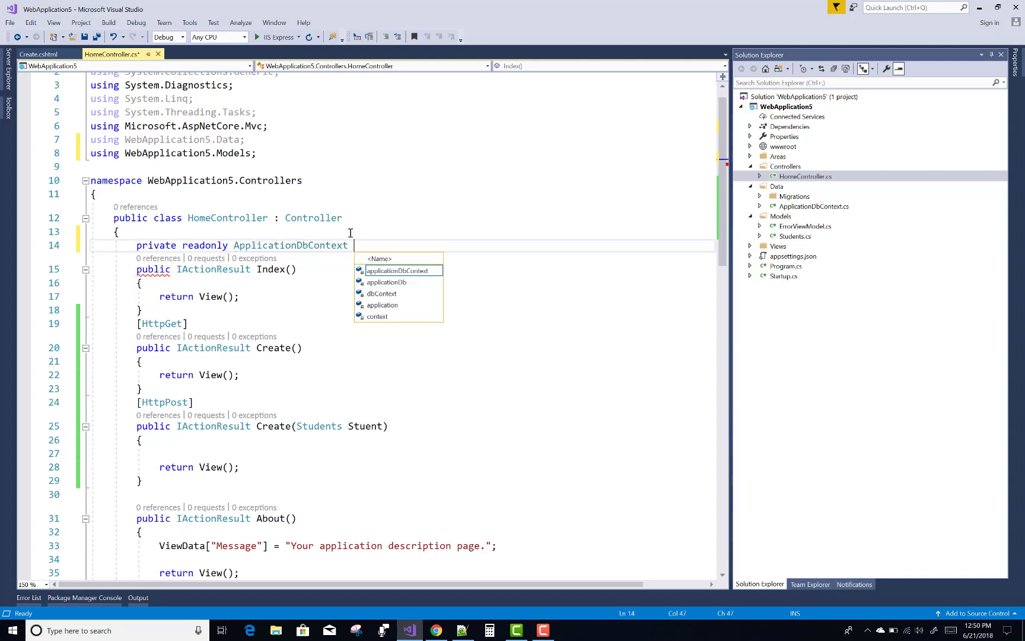
{"action": "type", "text": "ontext;"}
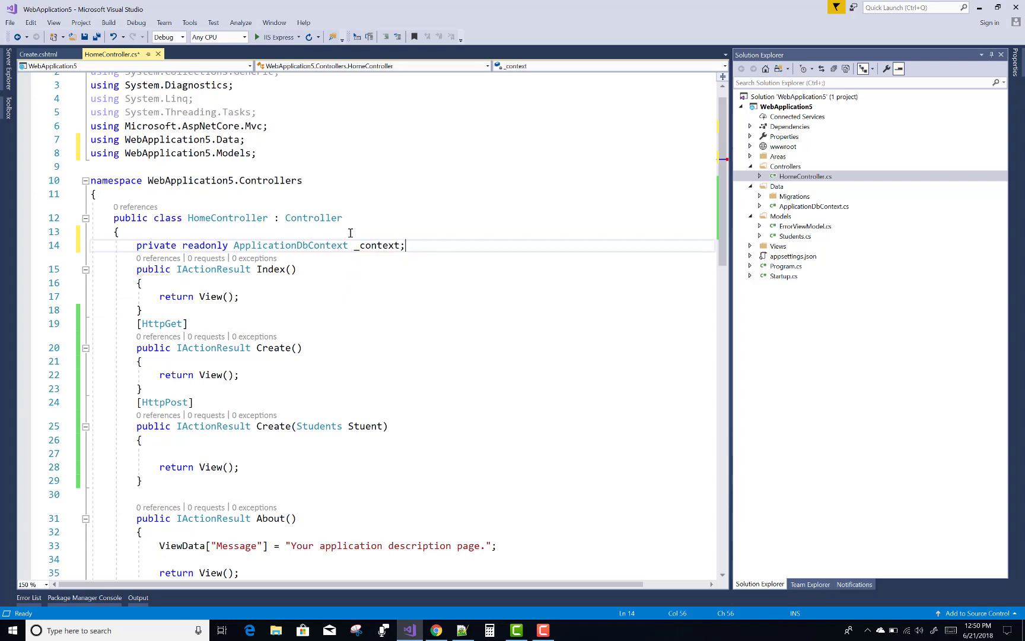
{"action": "key", "text": "Return"}
{"action": "type", "text": "ctor"}
Step: Generate a constructor assigning _context and delete the empty parameterless constructor
{"action": "key", "text": "Tab"}
{"action": "key", "text": "Tab"}
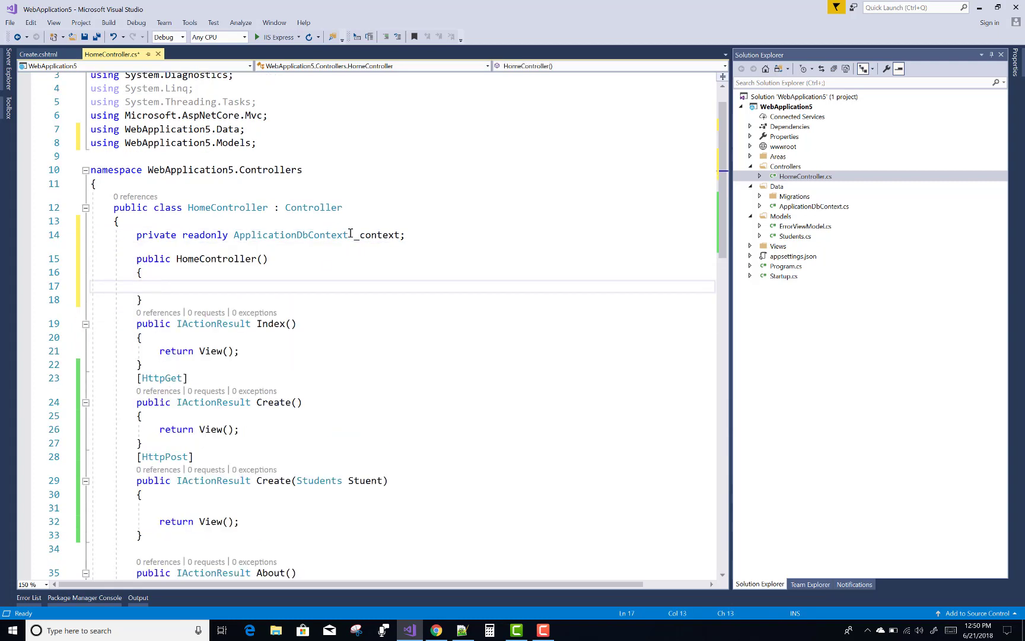
{"action": "mouse_move", "coordinate": [379, 234]}
{"action": "left_click_drag", "start_coordinate": [404, 234], "coordinate": [135, 236]}
{"action": "right_click", "coordinate": [165, 239]}
{"action": "left_click", "coordinate": [176, 245]}
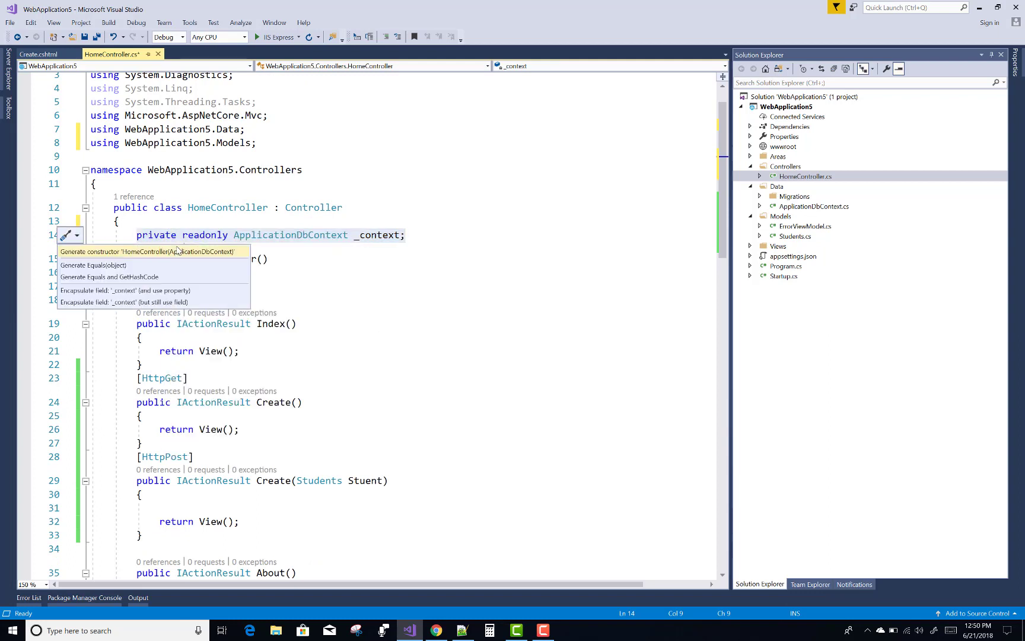
{"action": "left_click", "coordinate": [131, 256]}
{"action": "left_click", "coordinate": [147, 286]}
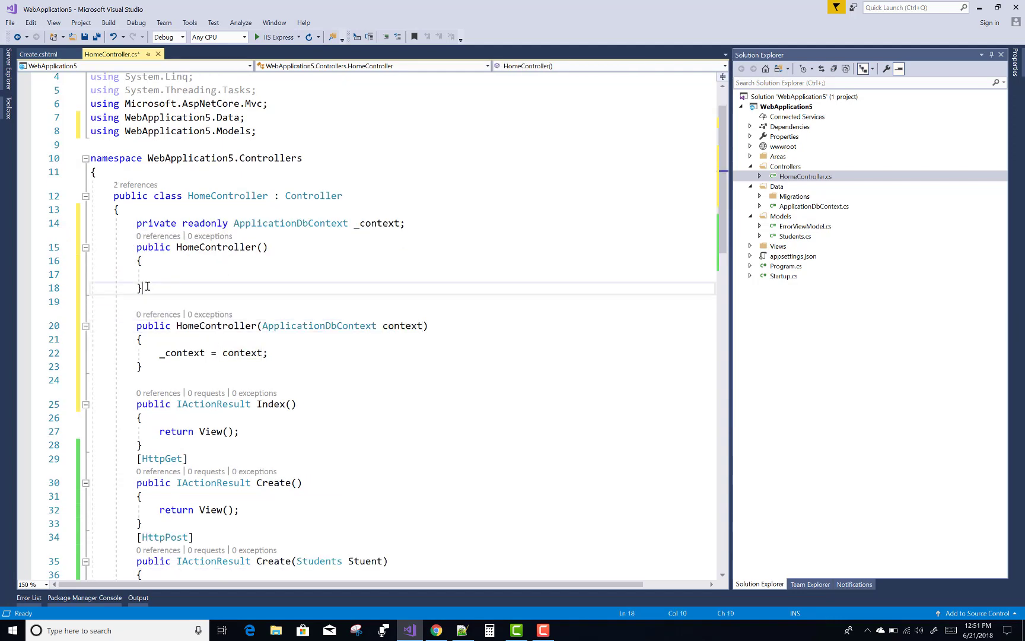
{"action": "left_click_drag", "start_coordinate": [147, 286], "coordinate": [131, 248]}
{"action": "key", "text": "Delete"}
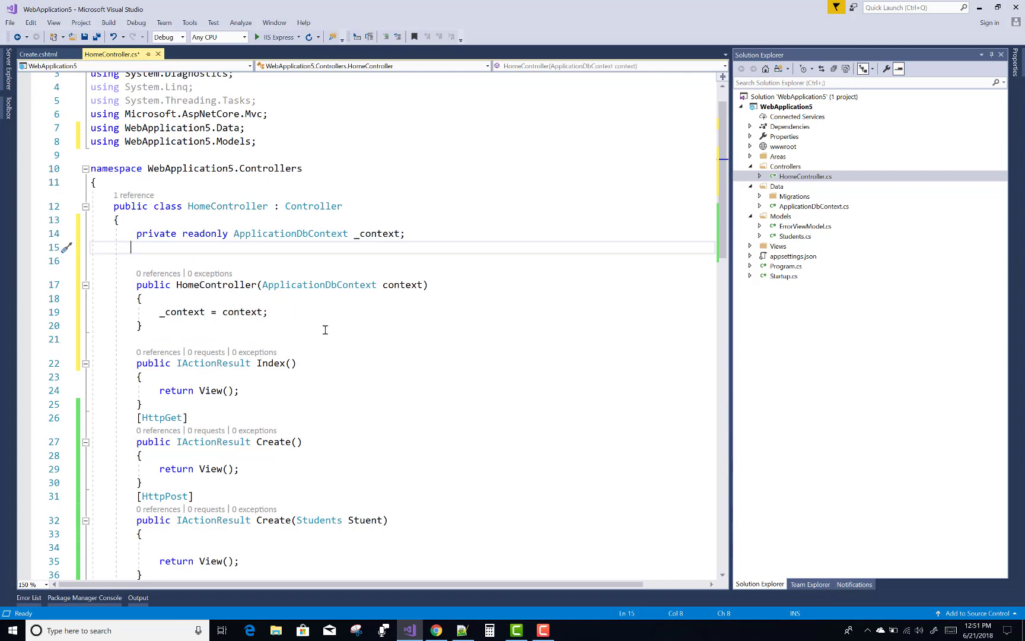
{"action": "scroll", "coordinate": [325, 329], "scroll_direction": "down", "scroll_amount": 5}
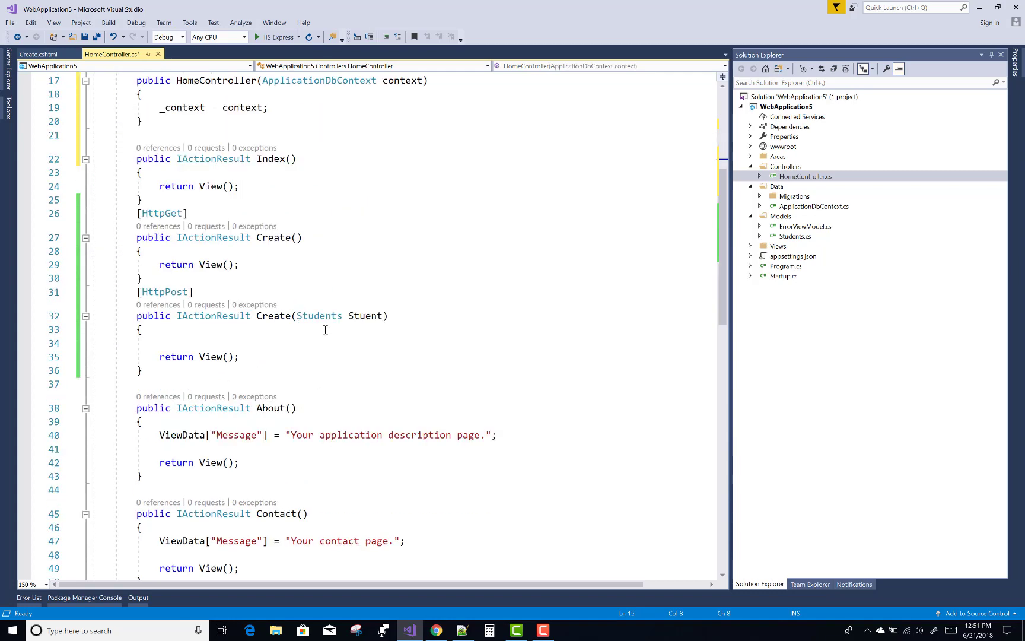
Step: Write _context.Students.Add(Student); in POST Create, renaming the misspelled parameter to Student
{"action": "left_click", "coordinate": [186, 343]}
{"action": "type", "text": "conte"}
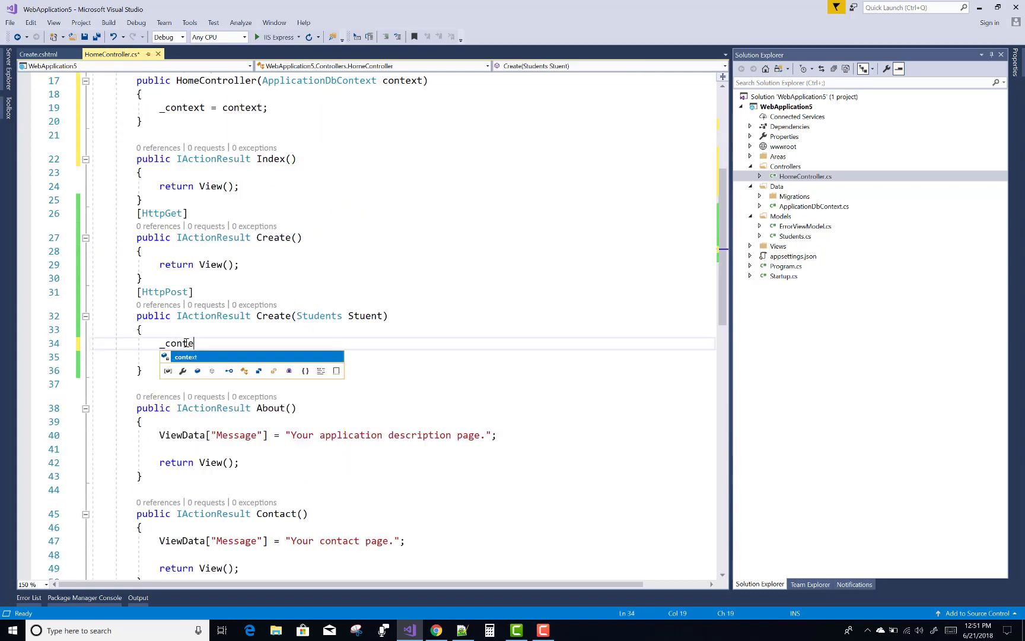
{"action": "type", "text": "xt.st"}
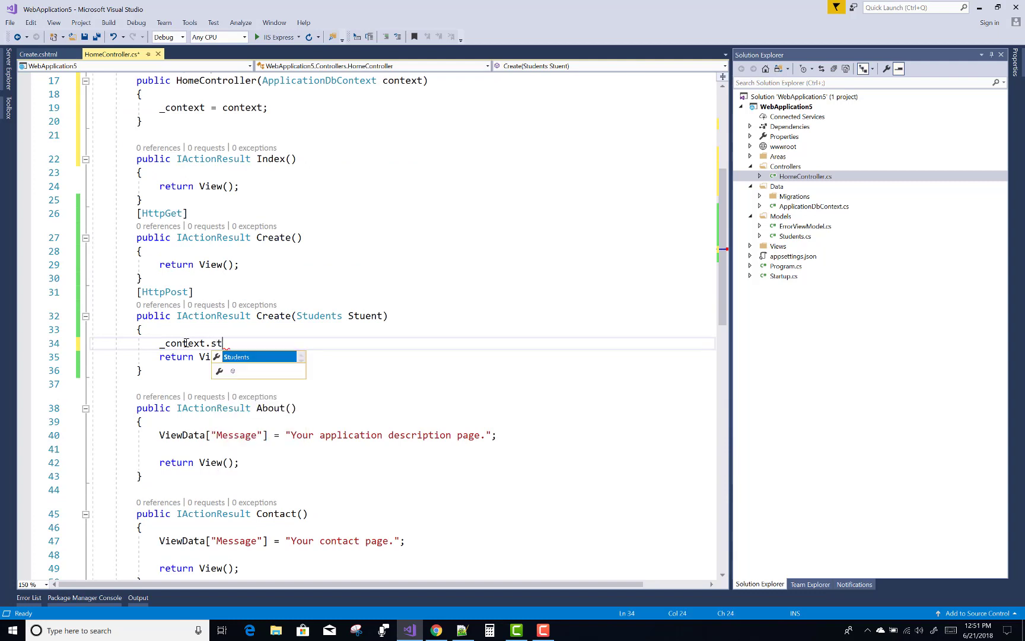
{"action": "key", "text": "Tab"}
{"action": "type", "text": ".ad"}
{"action": "key", "text": "Tab"}
{"action": "type", "text": "("}
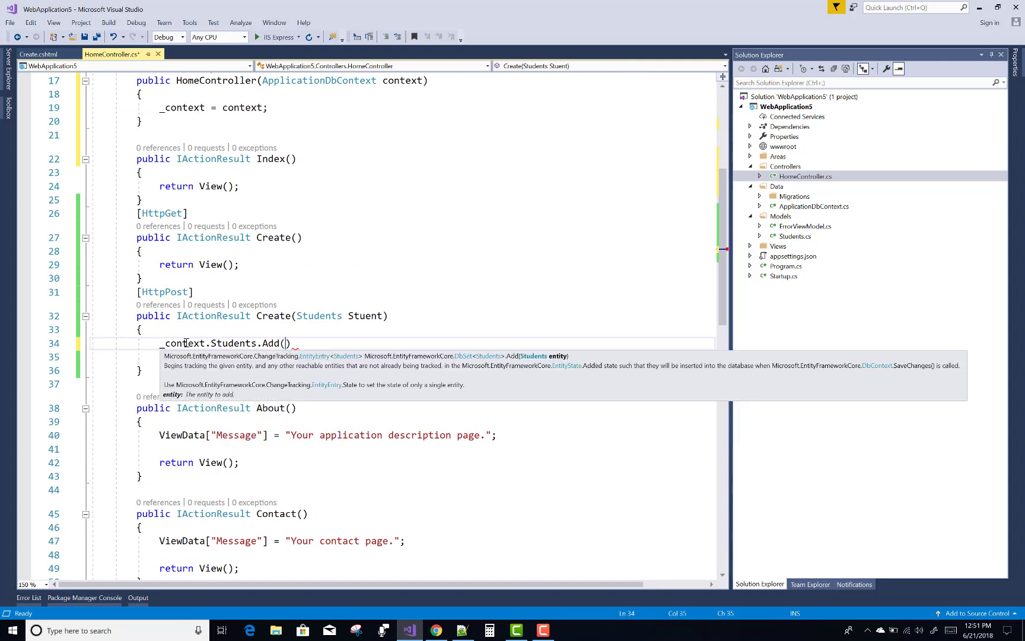
{"action": "type", "text": "Stude"}
{"action": "key", "text": "Tab"}
{"action": "key", "text": "BackSpace"}
{"action": "key", "text": "BackSpace"}
{"action": "key", "text": "BackSpace"}
{"action": "key", "text": "BackSpace"}
{"action": "key", "text": "BackSpace"}
{"action": "left_click", "coordinate": [366, 318]}
{"action": "type", "text": "d"}
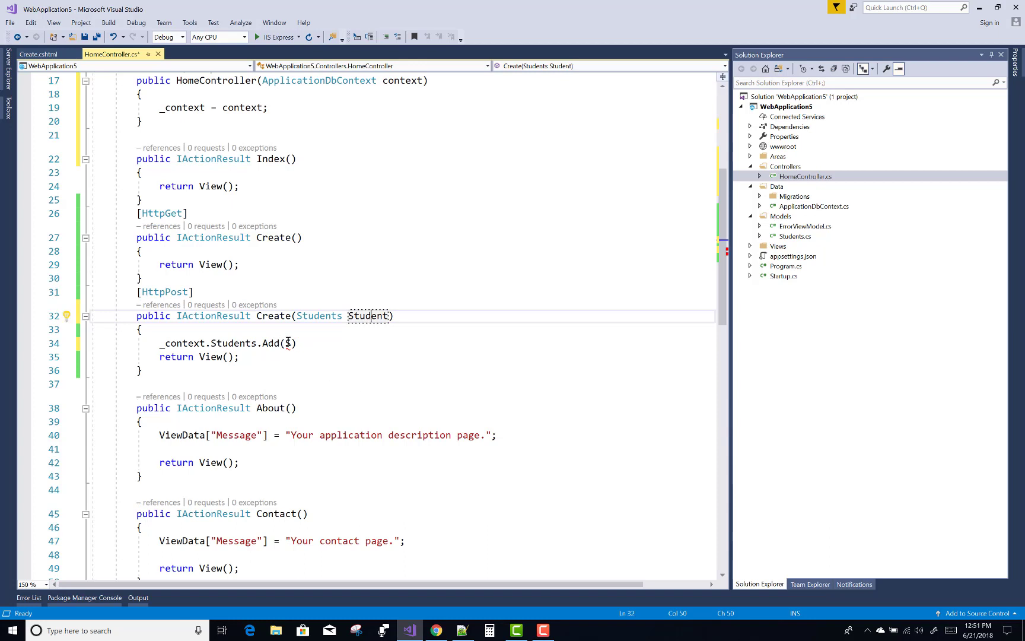
{"action": "left_click", "coordinate": [287, 343]}
{"action": "type", "text": "tudent"}
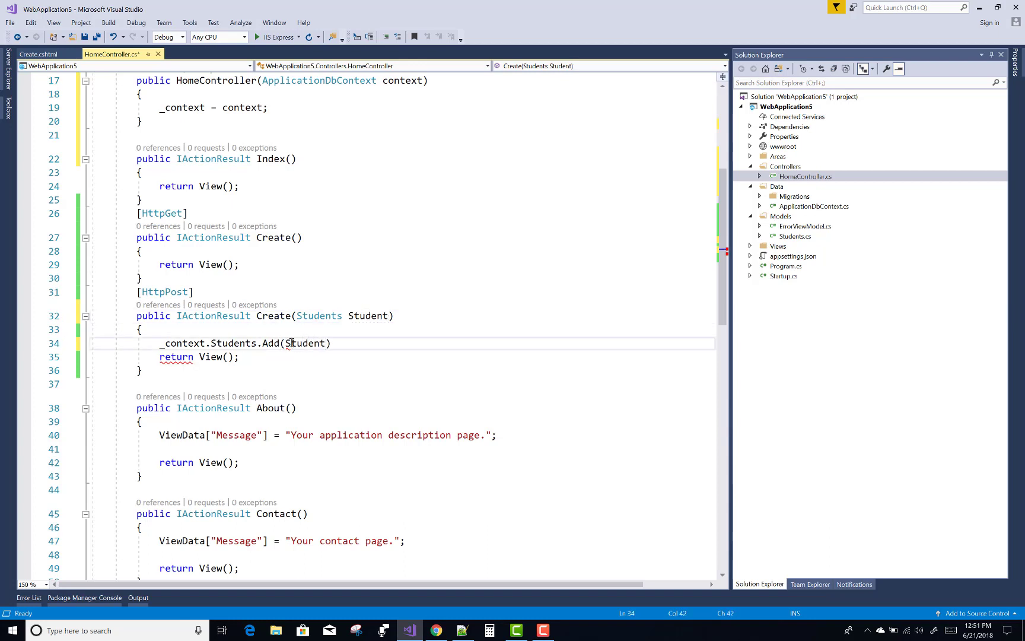
{"action": "left_click", "coordinate": [336, 343]}
{"action": "type", "text": ";"}
Step: Add _context.SaveChanges(); and ModelState.Clear(); after the Add call
{"action": "key", "text": "Return"}
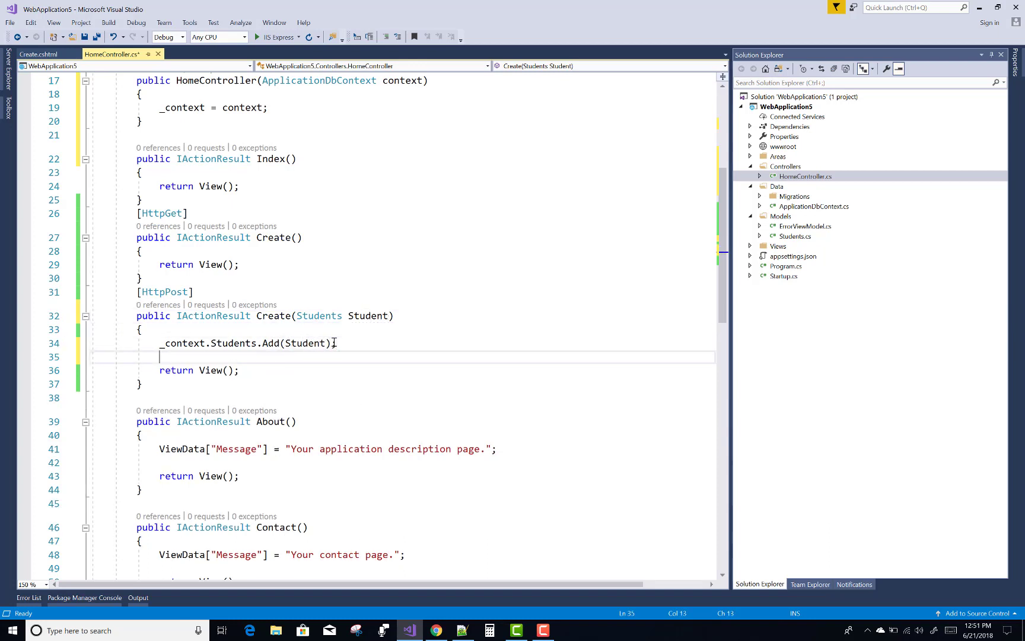
{"action": "type", "text": "_context.sav"}
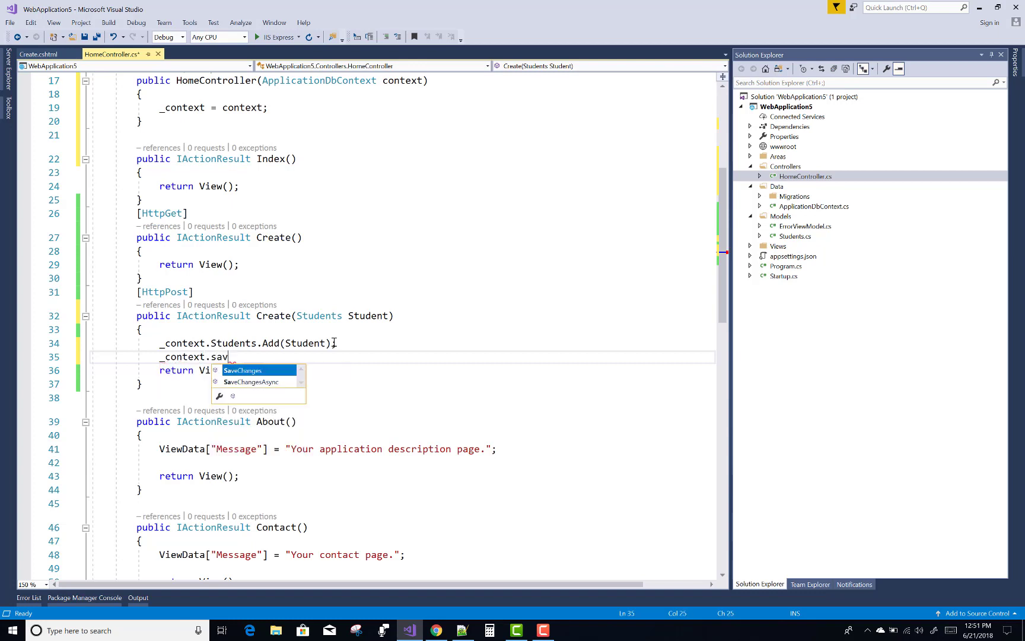
{"action": "type", "text": "e"}
{"action": "key", "text": "Tab"}
{"action": "type", "text": "();"}
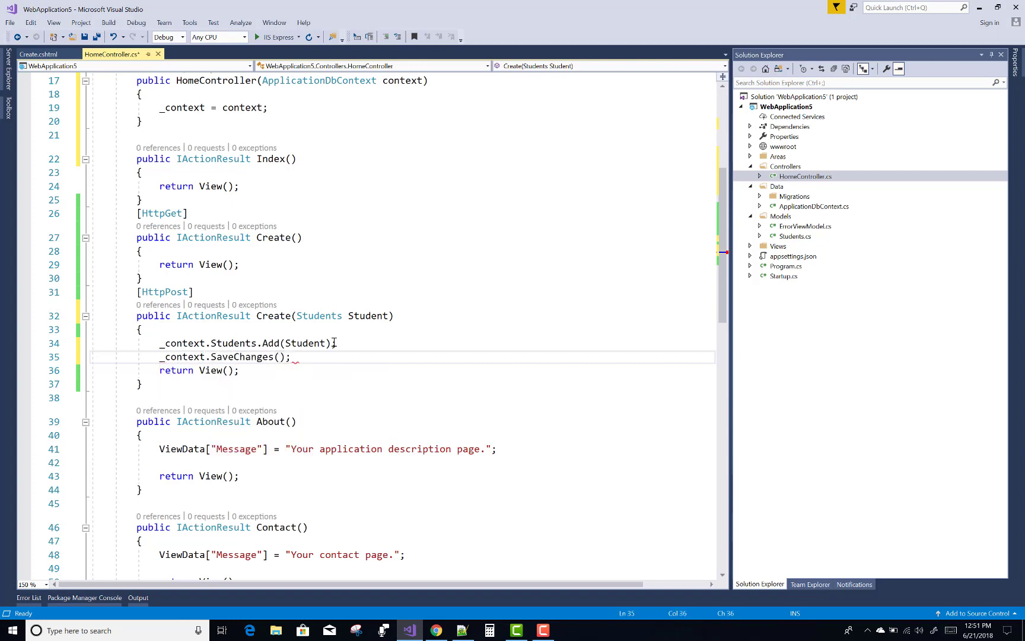
{"action": "key", "text": "Return"}
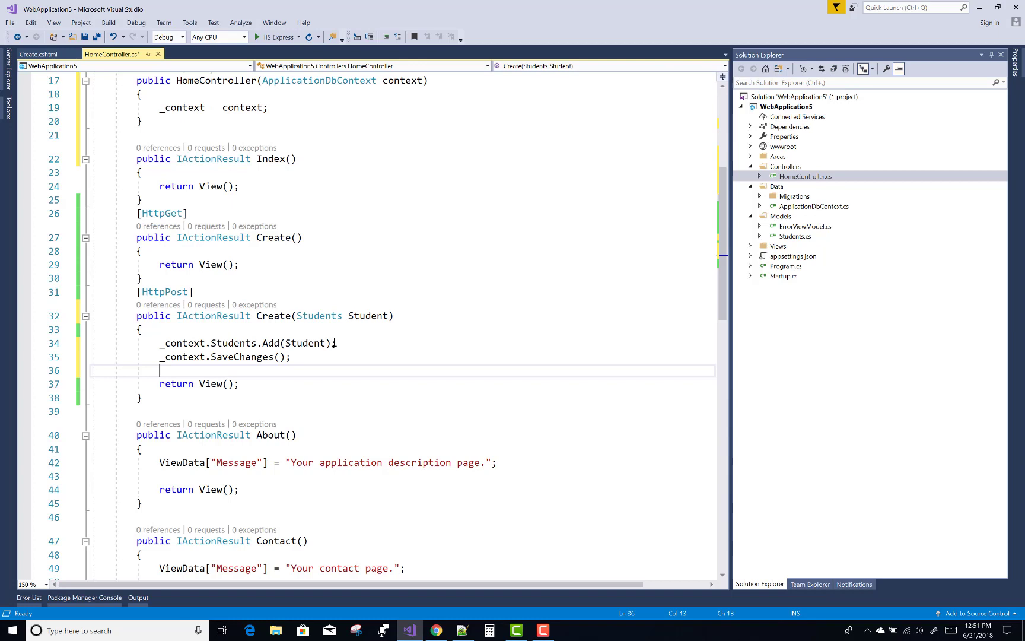
{"action": "type", "text": "model"}
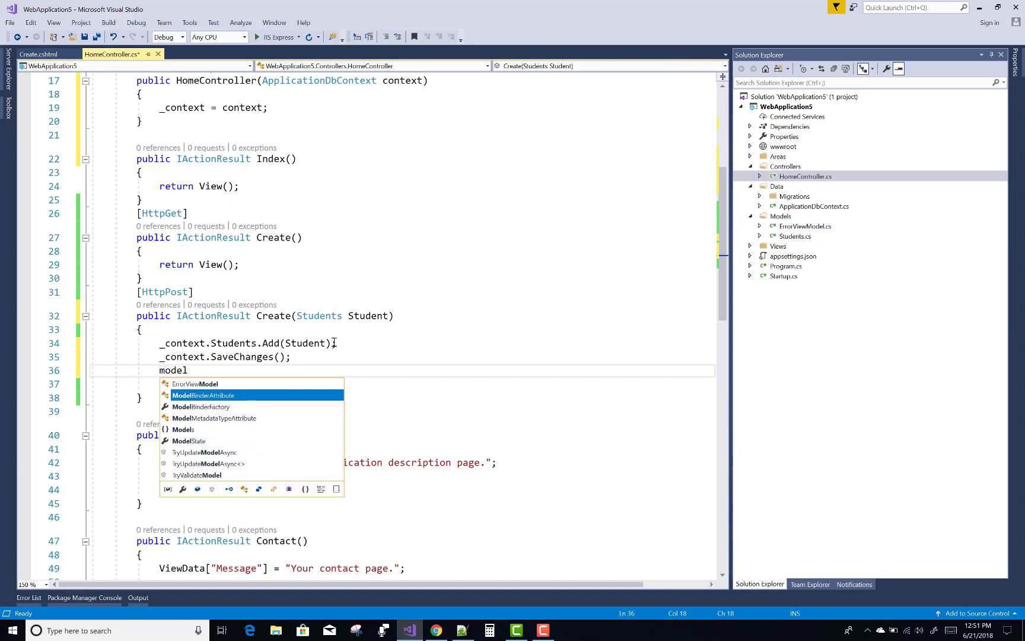
{"action": "type", "text": "st"}
{"action": "key", "text": "Tab"}
{"action": "type", "text": "."}
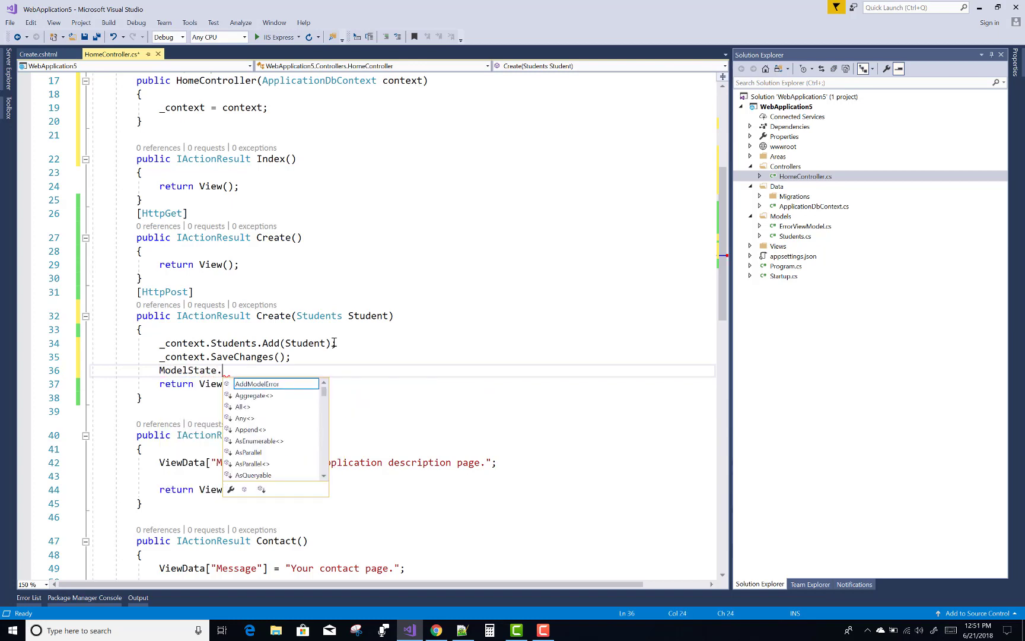
{"action": "type", "text": "clear"}
{"action": "key", "text": "Tab"}
{"action": "type", "text": "("}
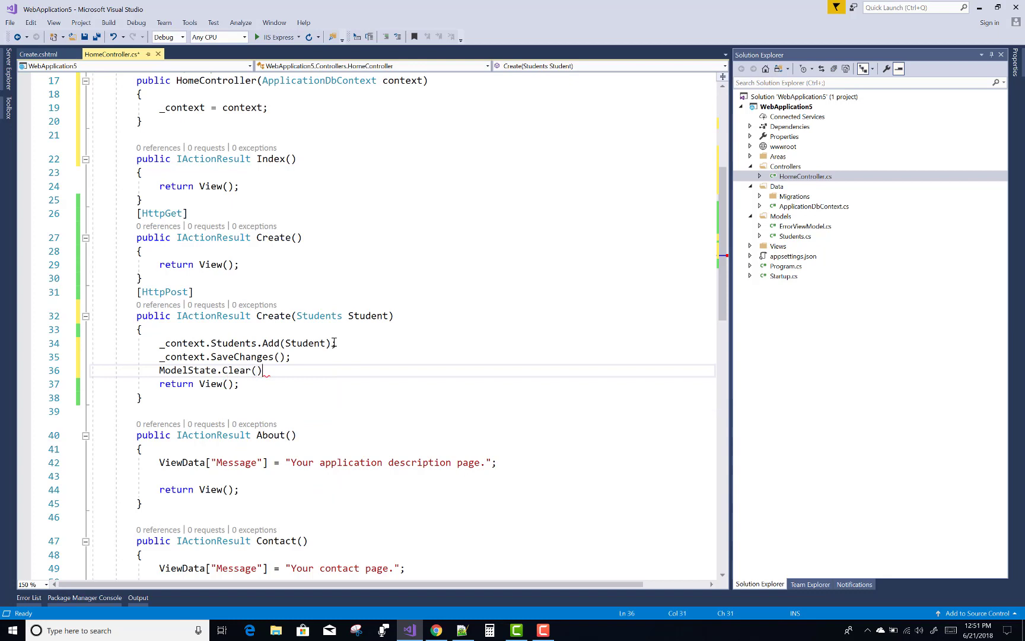
{"action": "type", "text": ");"}
Step: Save, run add-migration init in Package Manager Console (fixing the typo), then run update-database
{"action": "left_click", "coordinate": [84, 37]}
{"action": "left_click", "coordinate": [83, 598]}
{"action": "type", "text": "add-migration init"}
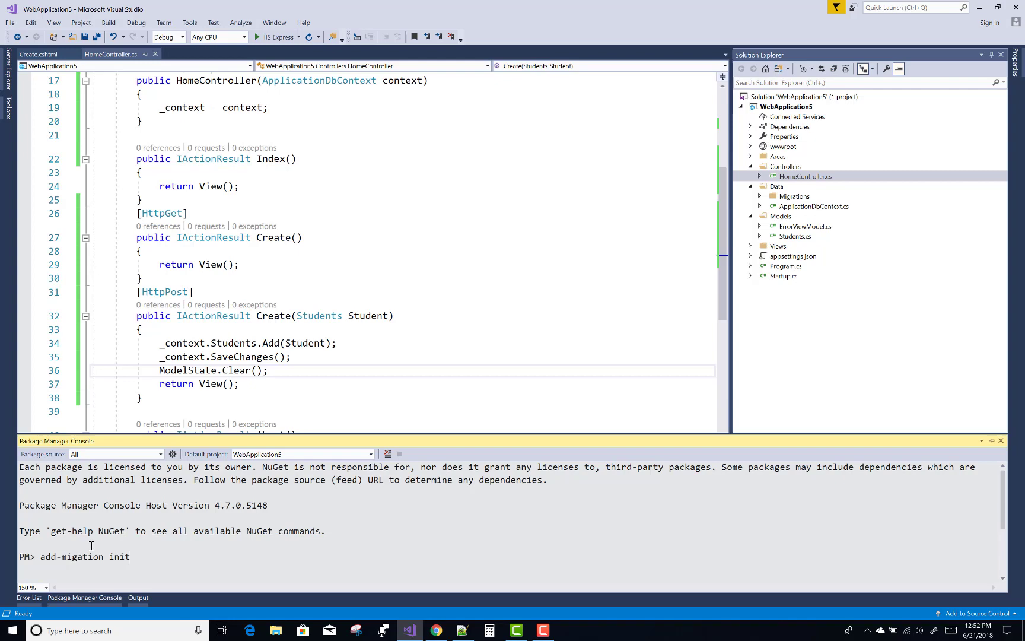
{"action": "key", "text": "Return"}
{"action": "key", "text": "Up"}
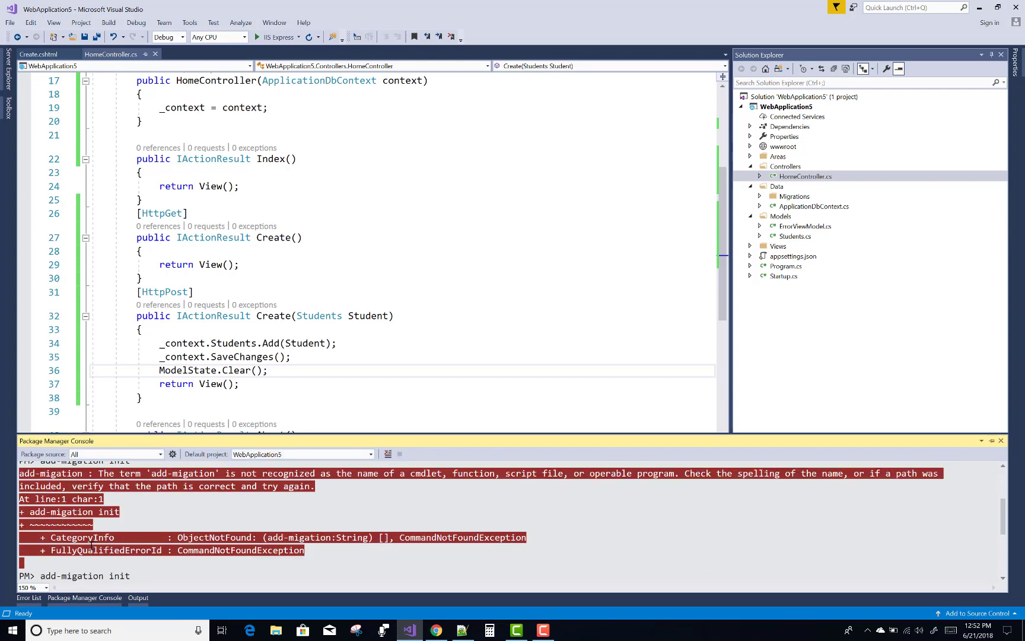
{"action": "type", "text": "r"}
{"action": "key", "text": "Return"}
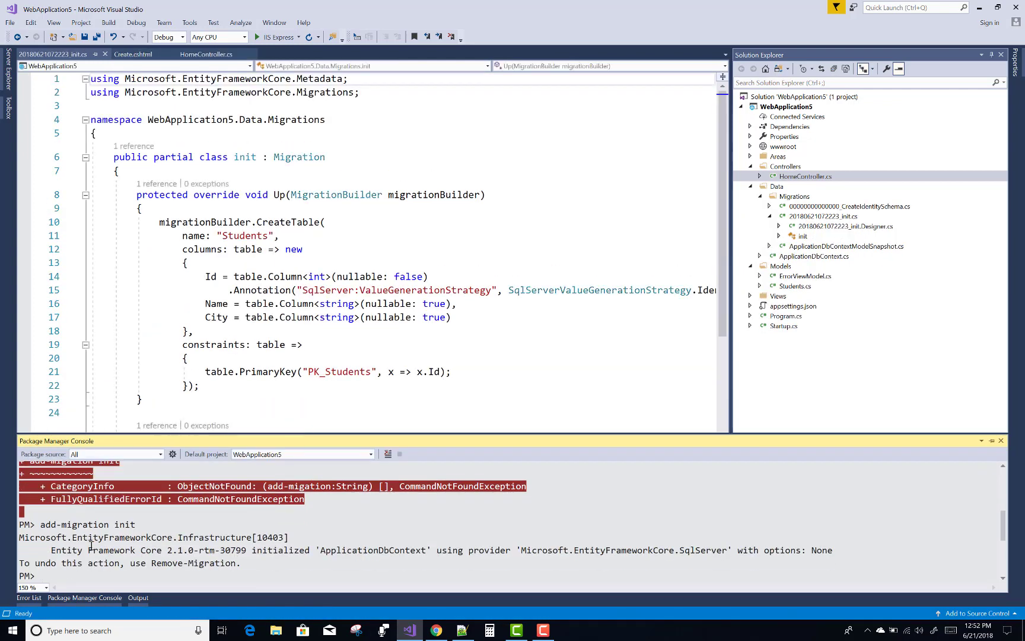
{"action": "type", "text": "update-da"}
{"action": "type", "text": "tabase"}
{"action": "key", "text": "Return"}
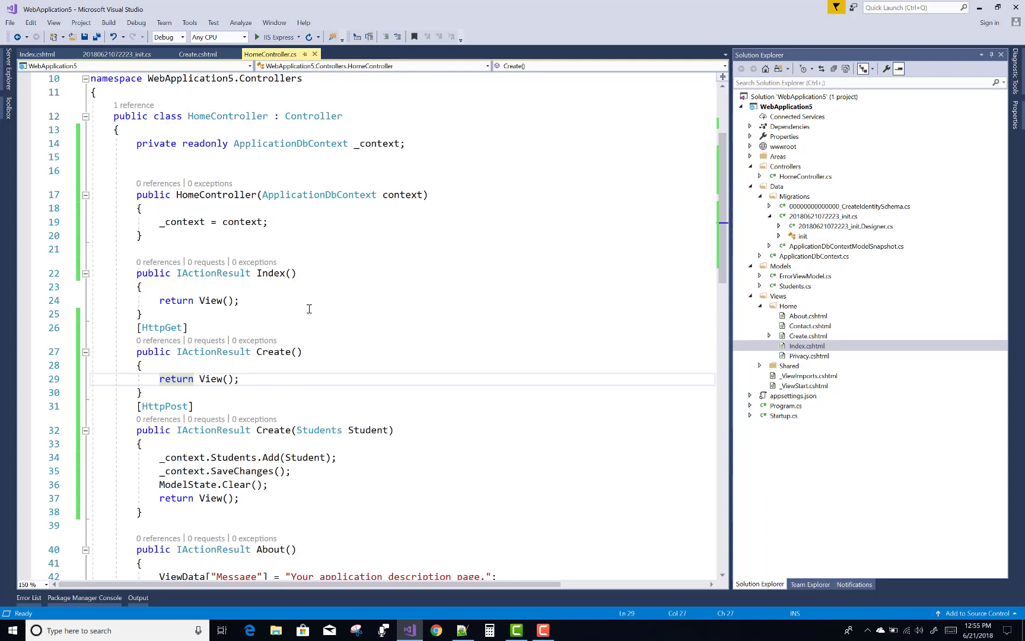
Step: Make Index return View(items) with items = _context.Students.ToList(), save, and launch the app
{"action": "left_click", "coordinate": [198, 286]}
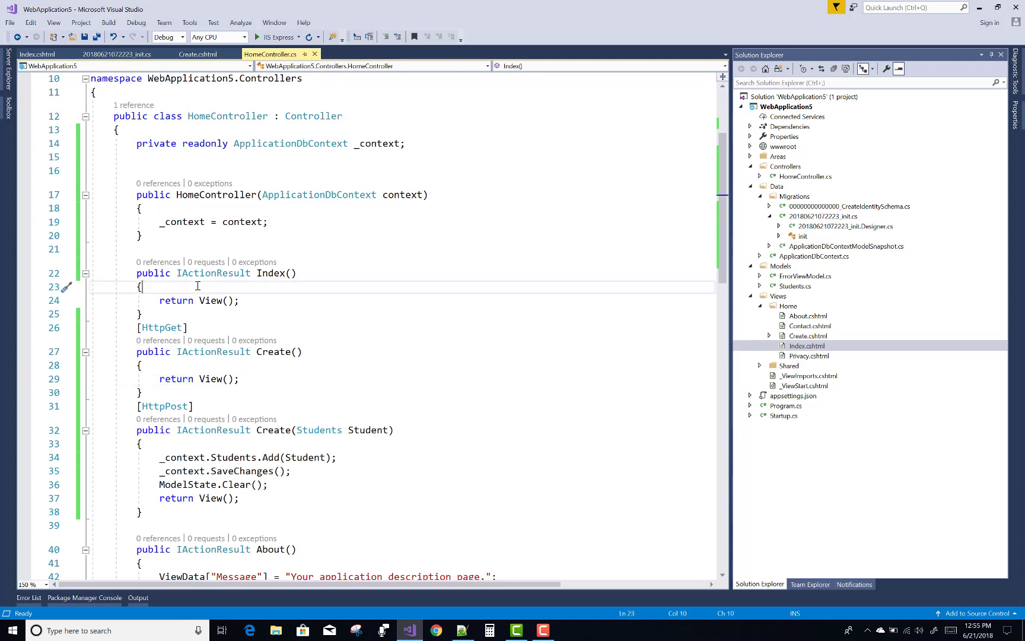
{"action": "key", "text": "Return"}
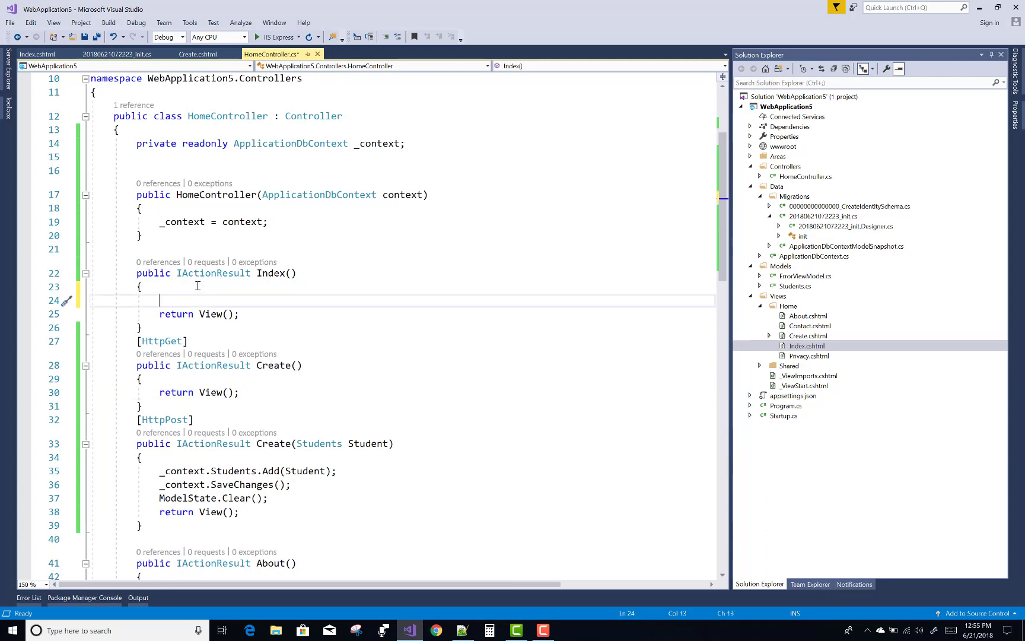
{"action": "type", "text": "var item ="}
{"action": "type", "text": "_"}
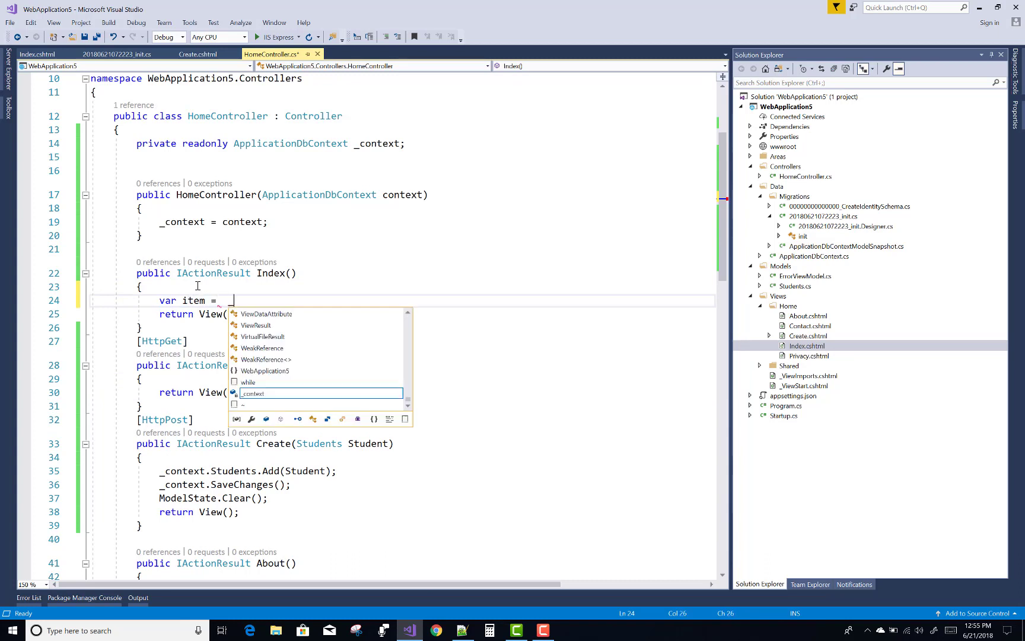
{"action": "type", "text": "context.st"}
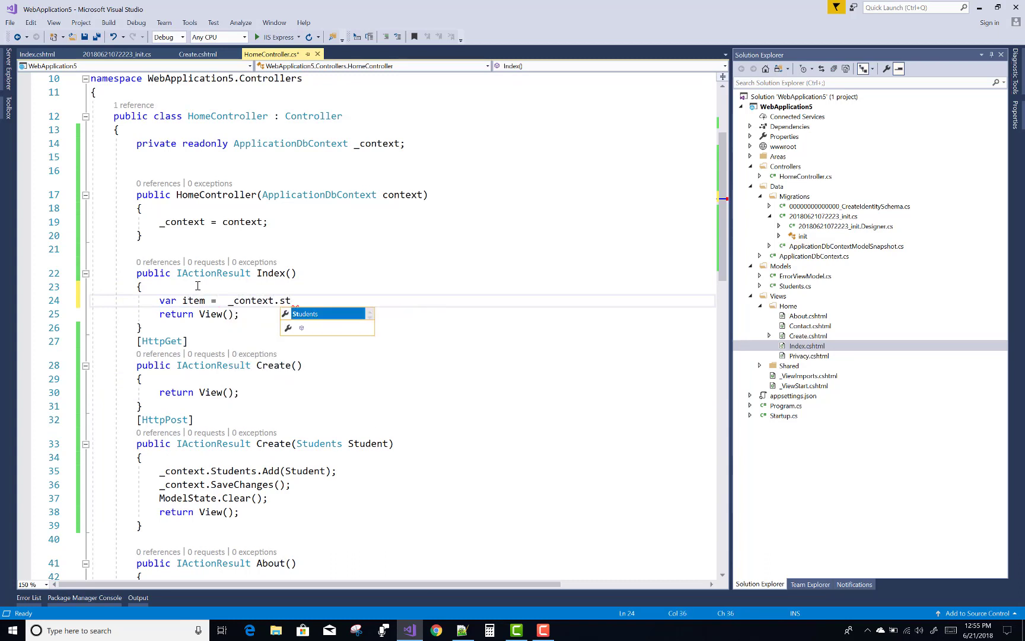
{"action": "type", "text": "Students.tol"}
{"action": "key", "text": "Tab"}
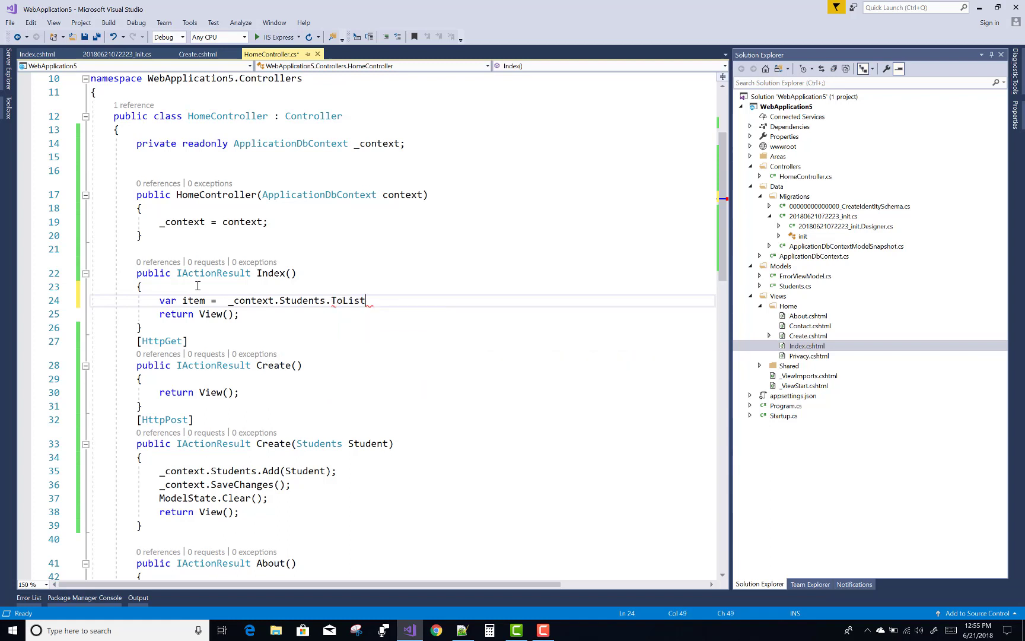
{"action": "type", "text": "();"}
{"action": "left_click", "coordinate": [206, 305]}
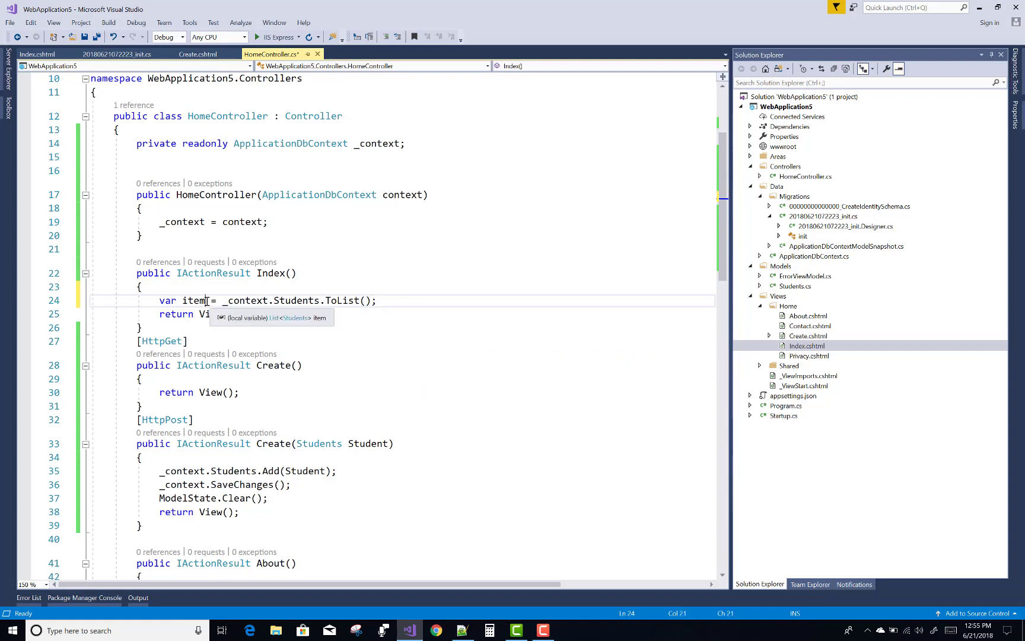
{"action": "type", "text": "s"}
{"action": "left_click", "coordinate": [227, 314]}
{"action": "type", "text": "items"}
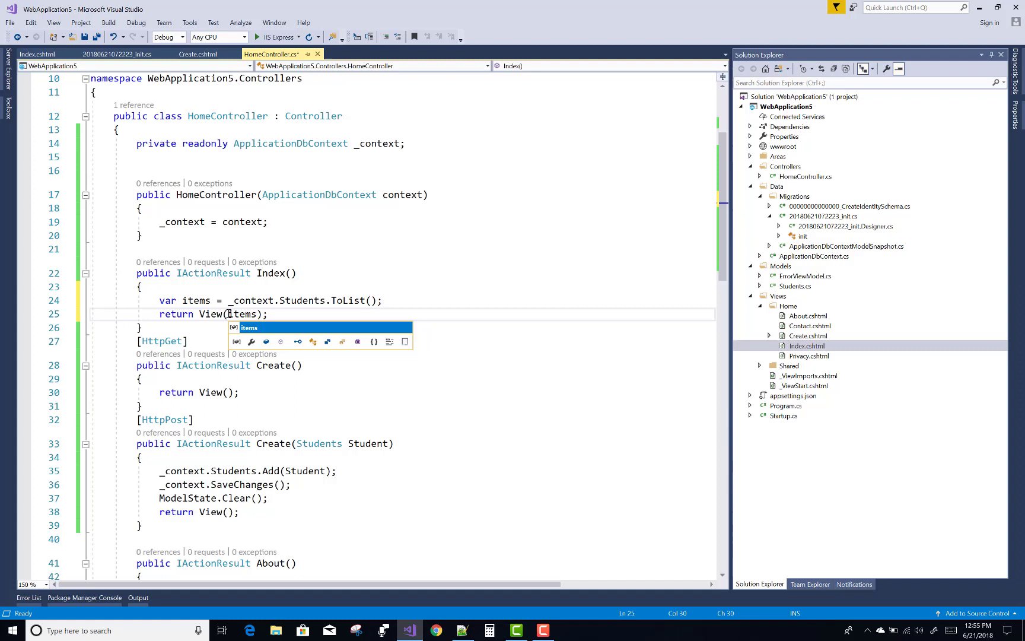
{"action": "left_click", "coordinate": [469, 287]}
{"action": "left_click", "coordinate": [84, 37]}
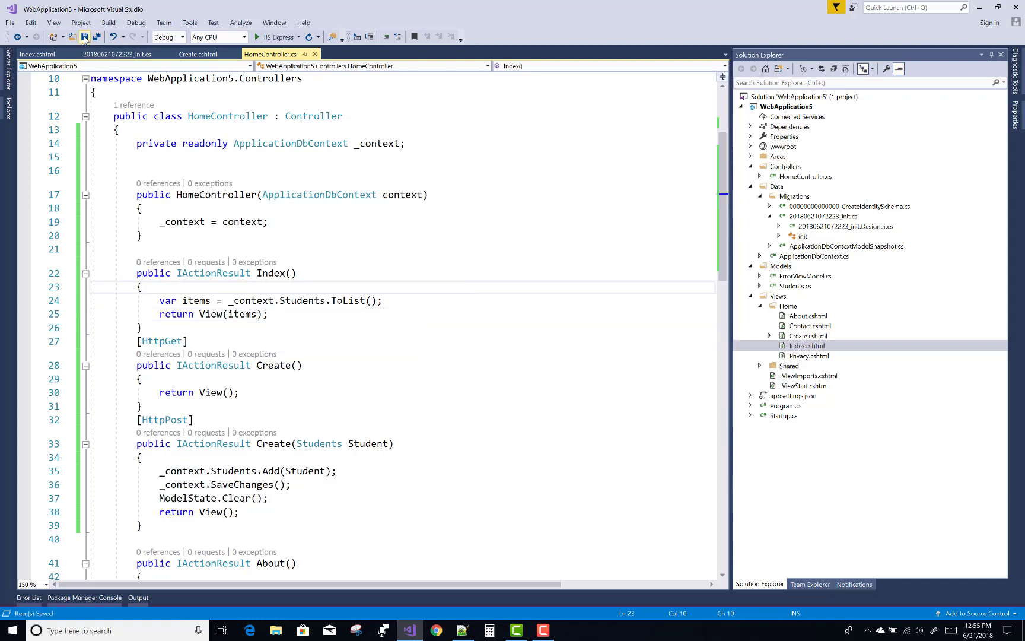
{"action": "left_click", "coordinate": [273, 37]}
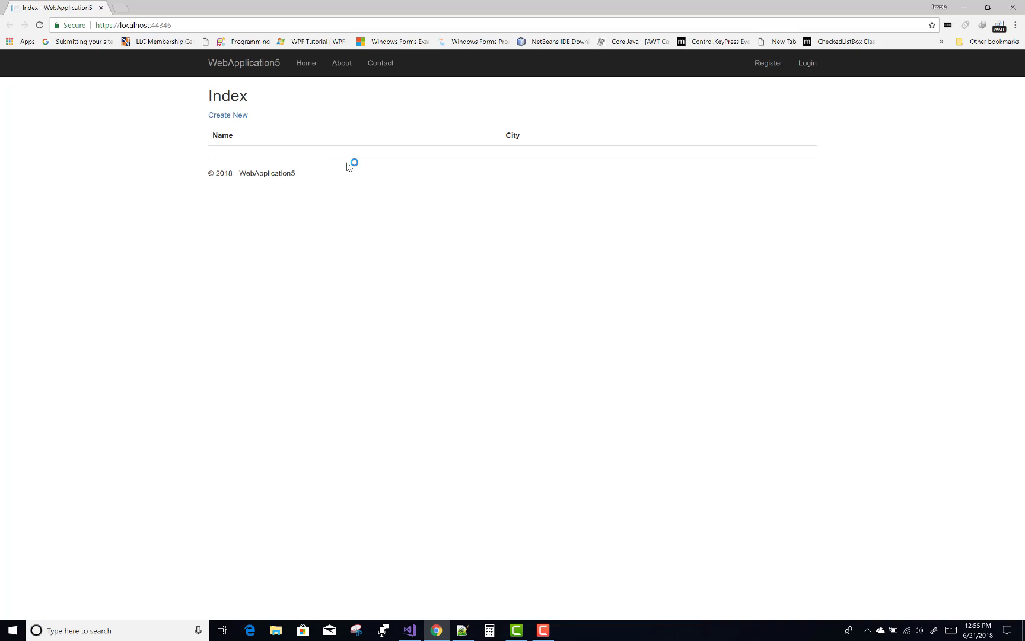
Step: Create student Jacob from USA via Create New, view them in the list, and switch back to Visual Studio
{"action": "left_click", "coordinate": [239, 118]}
{"action": "left_click", "coordinate": [248, 165]}
{"action": "type", "text": "Jacob"}
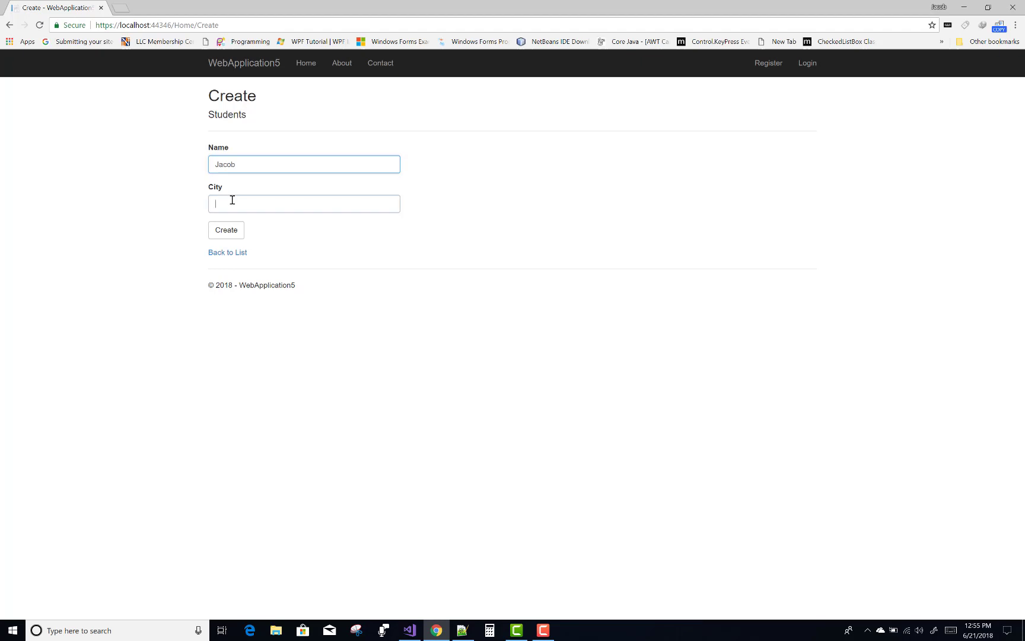
{"action": "left_click", "coordinate": [232, 201]}
{"action": "type", "text": "USA"}
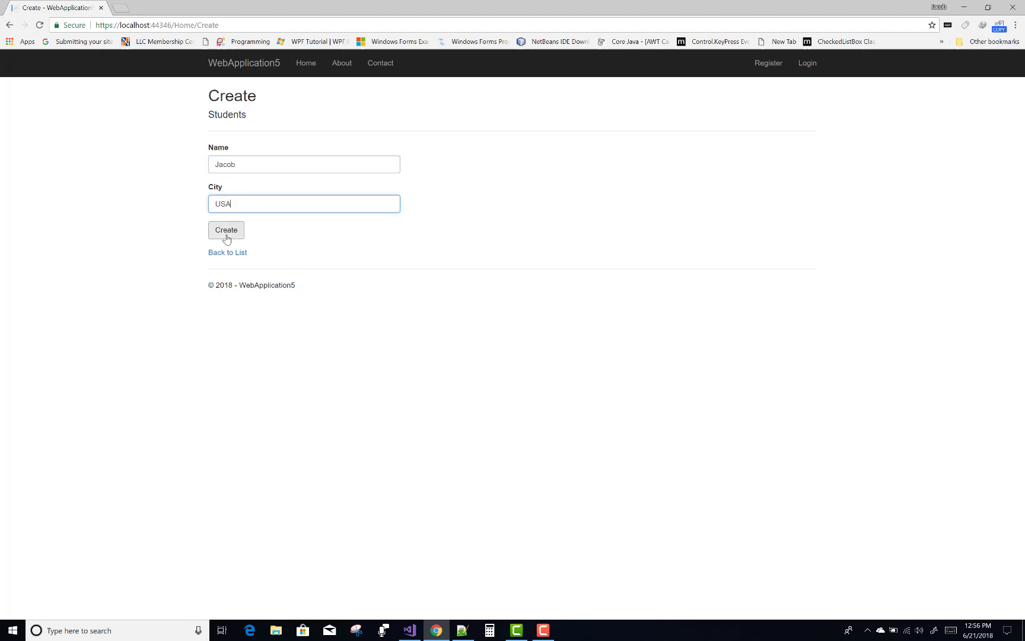
{"action": "left_click", "coordinate": [227, 233]}
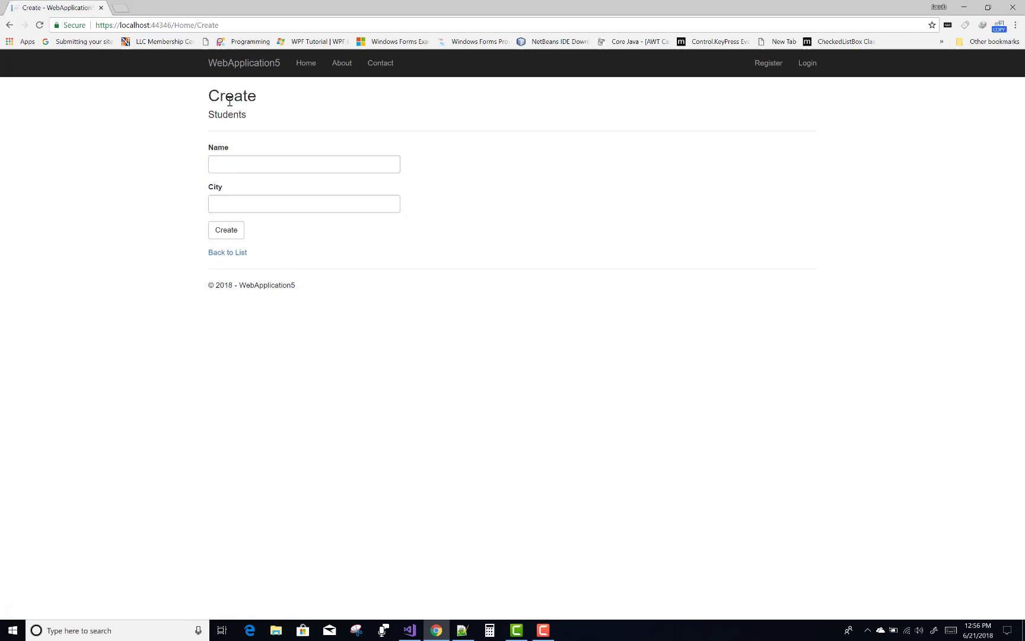
{"action": "left_click", "coordinate": [227, 253]}
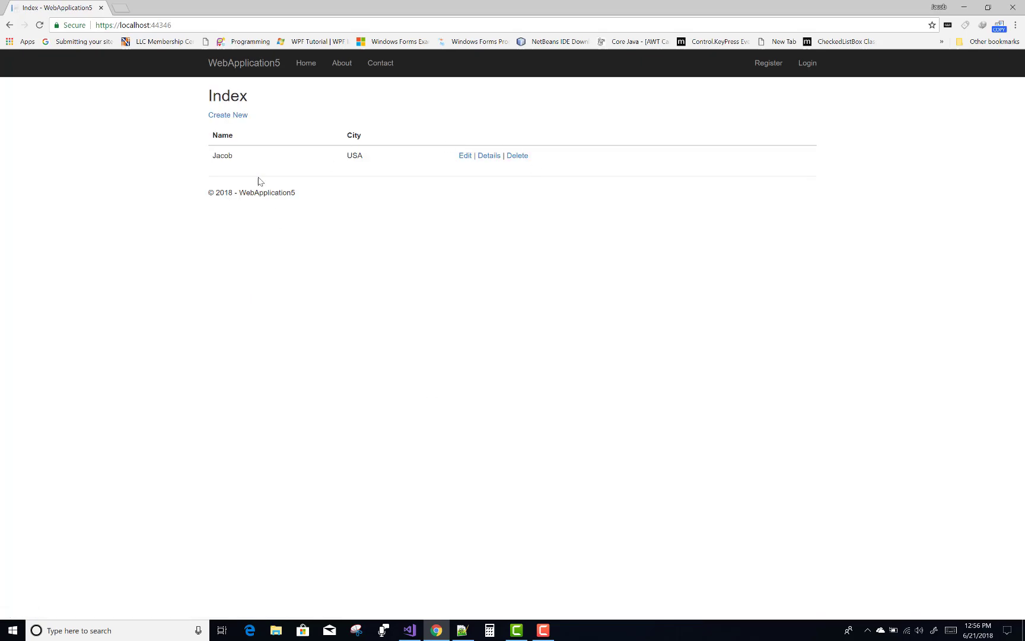
{"action": "left_click", "coordinate": [409, 630]}
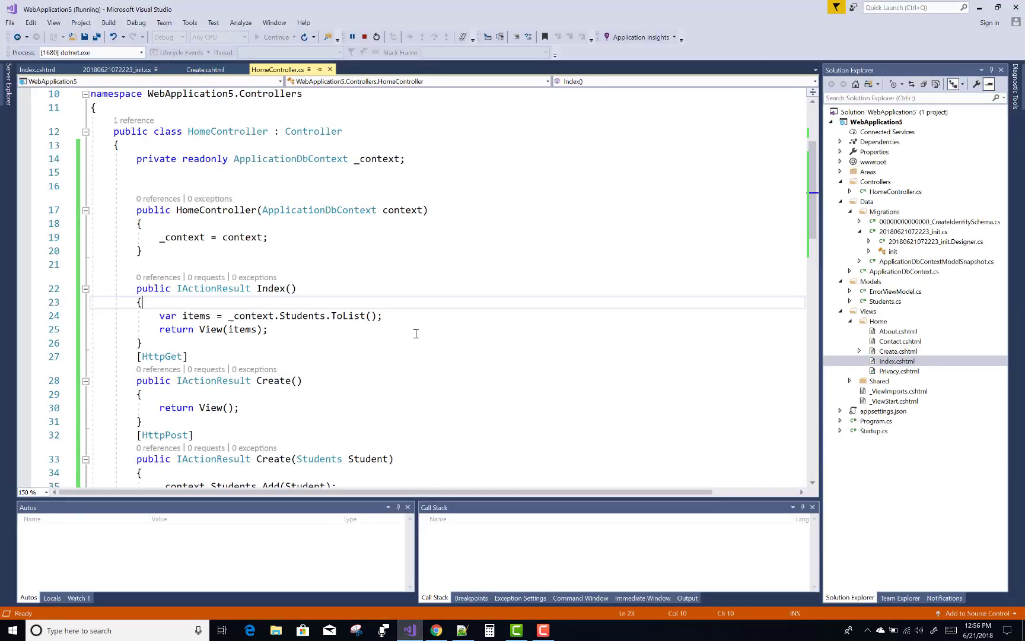